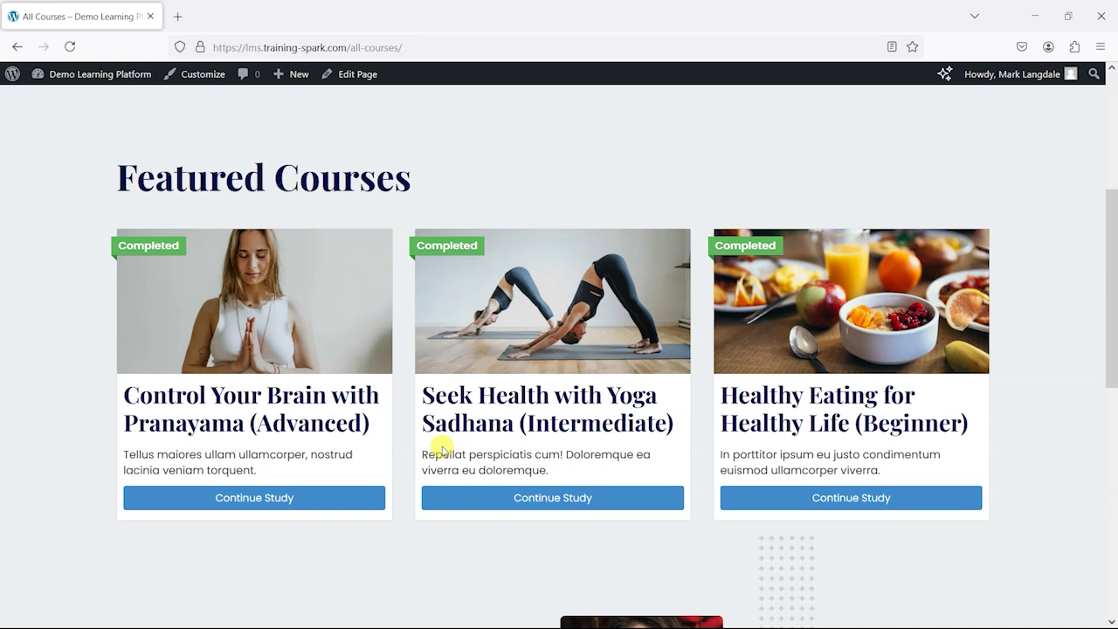
- Switch to the student's private browsing window and view the featured courses on the reloaded All Courses page
{"action": "key", "text": "alt+Tab"}
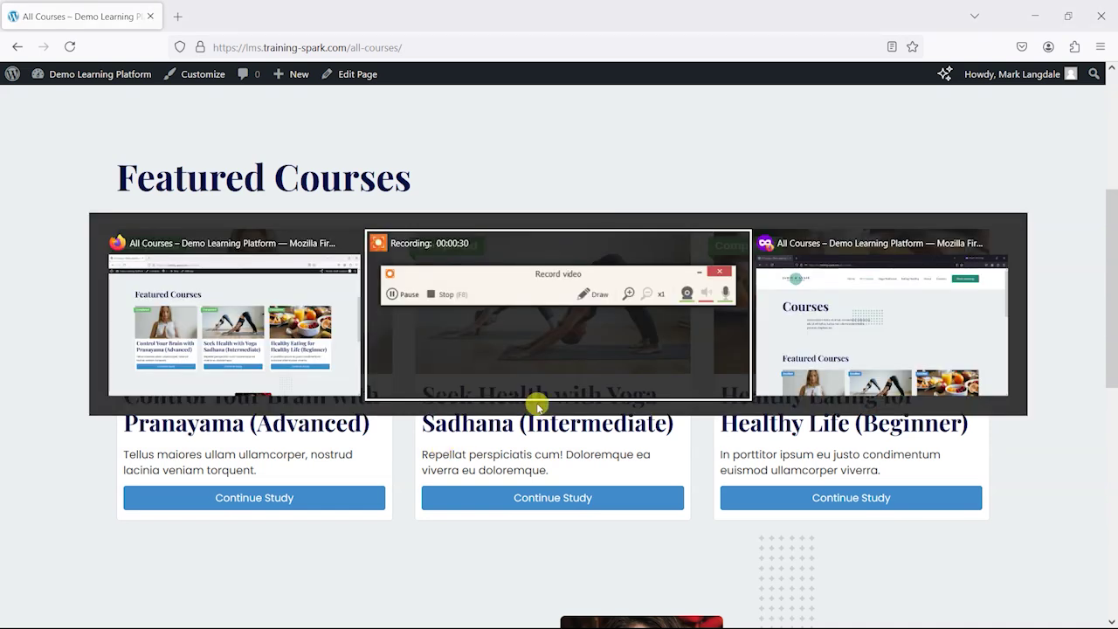
{"action": "left_click", "coordinate": [928, 317]}
{"action": "scroll", "coordinate": [633, 293], "scroll_direction": "down", "scroll_amount": 5}
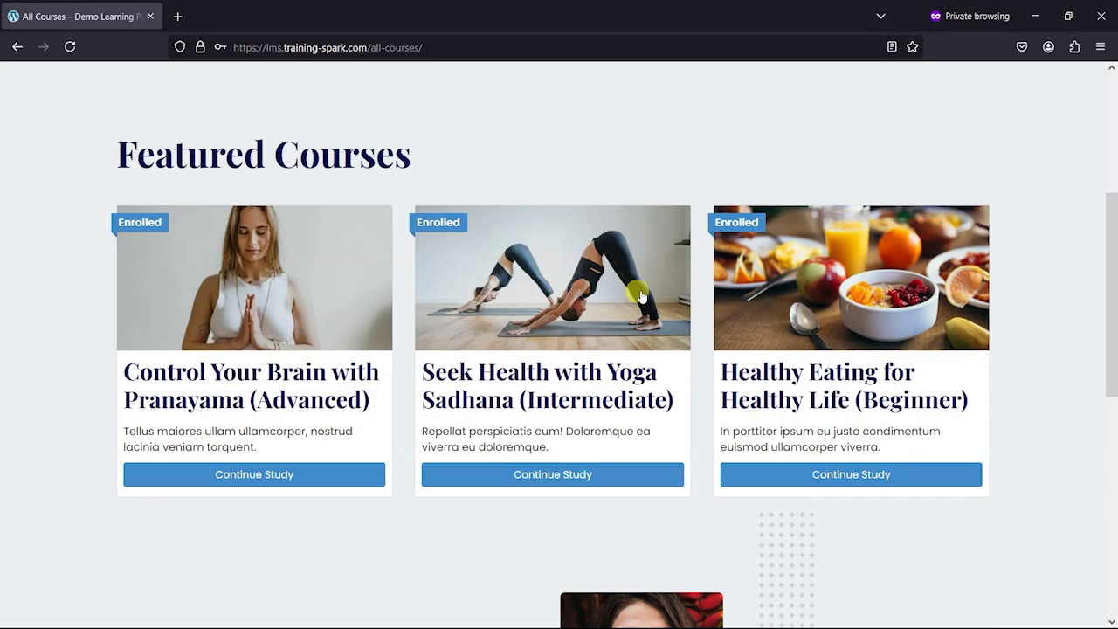
{"action": "scroll", "coordinate": [586, 262], "scroll_direction": "up", "scroll_amount": 2}
{"action": "left_click", "coordinate": [72, 46]}
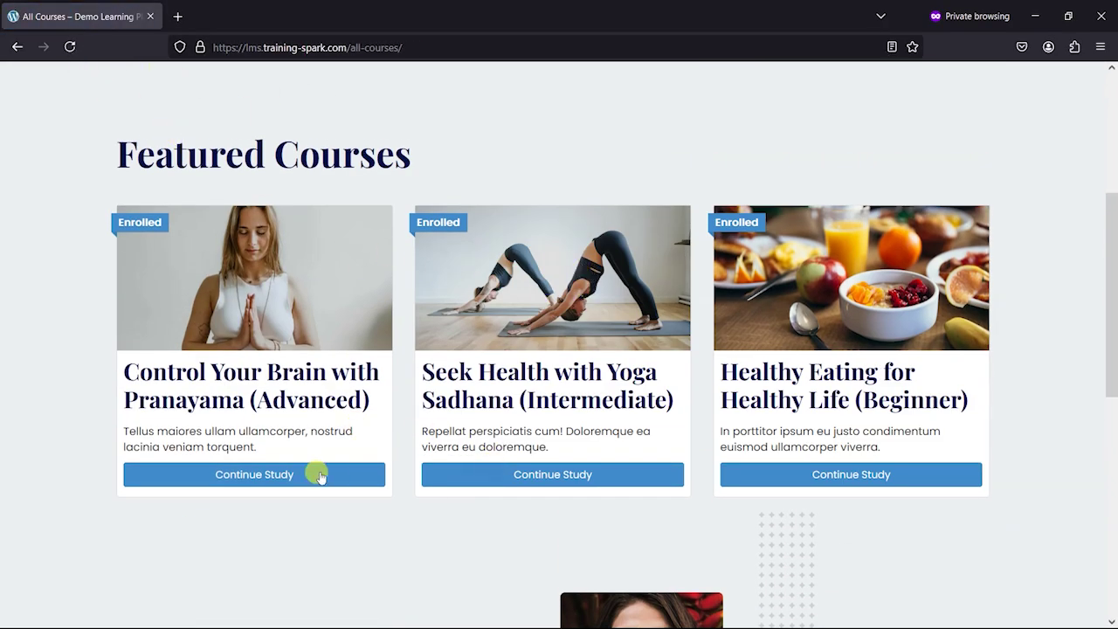
- Review the Control Your Brain with Pranayama (Advanced) course page and its content as the student, returning to All Courses
{"action": "left_click", "coordinate": [275, 474]}
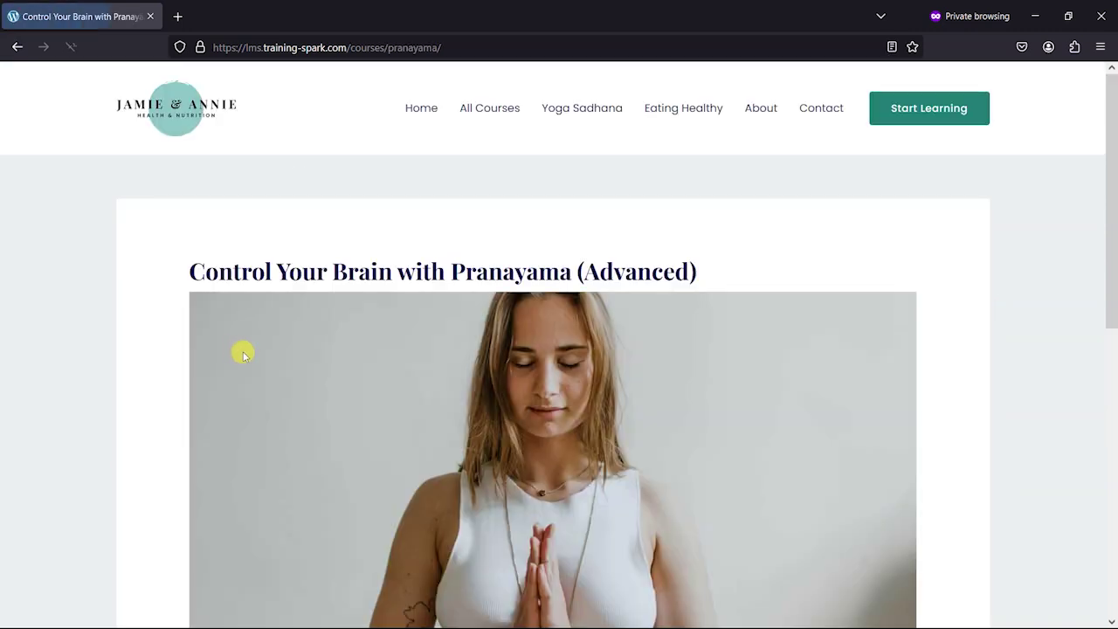
{"action": "scroll", "coordinate": [674, 401], "scroll_direction": "down", "scroll_amount": 5}
{"action": "scroll", "coordinate": [674, 474], "scroll_direction": "down", "scroll_amount": 2}
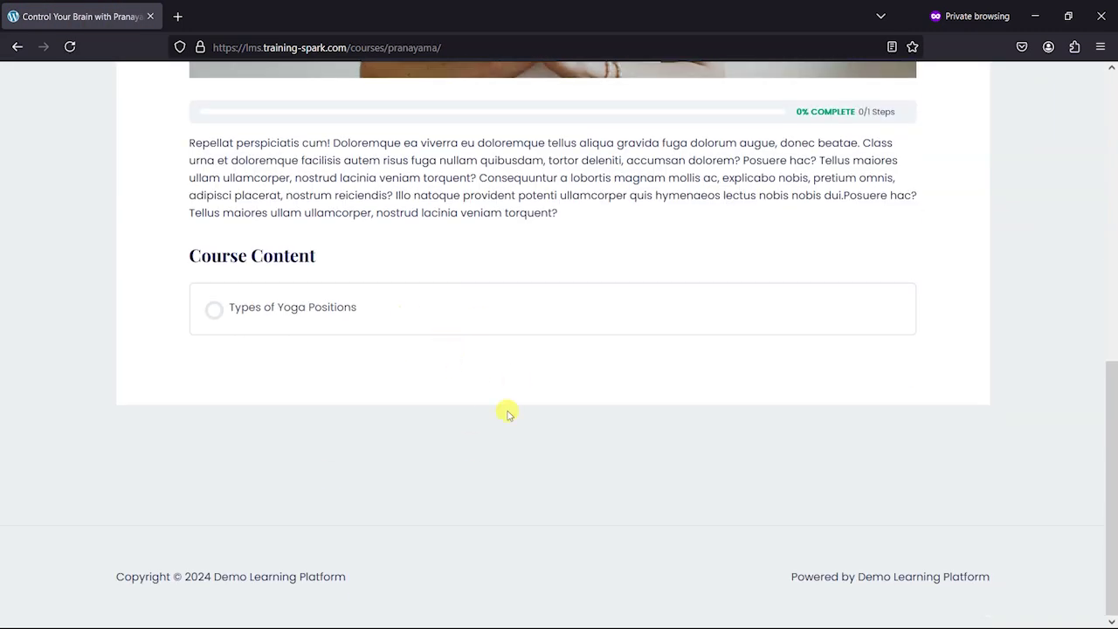
{"action": "scroll", "coordinate": [523, 445], "scroll_direction": "up", "scroll_amount": 1}
{"action": "left_click", "coordinate": [19, 44]}
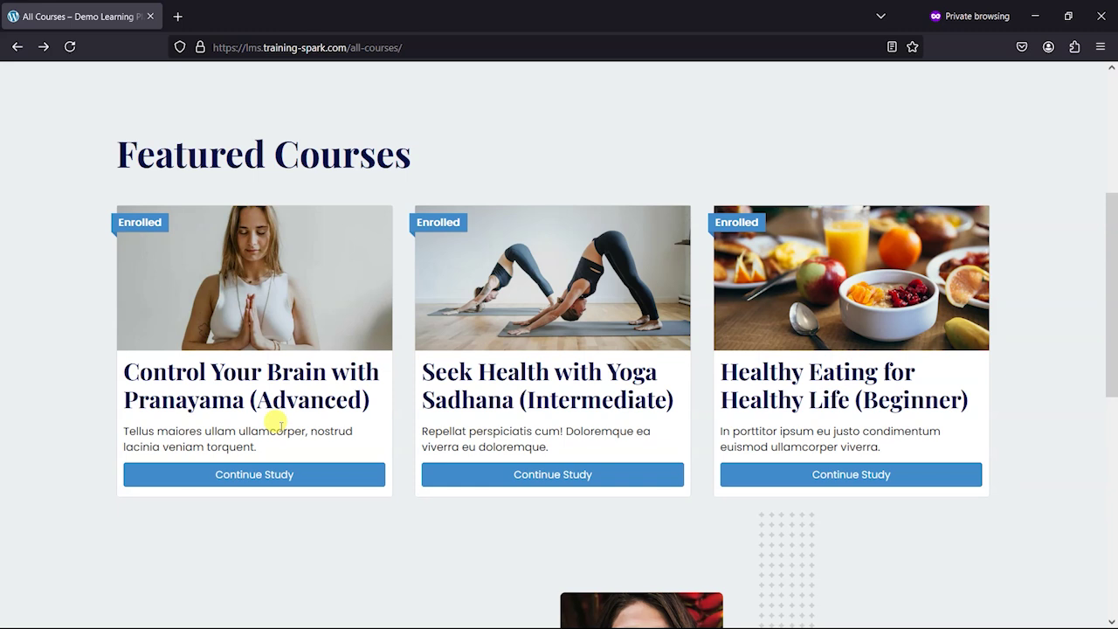
- Switch back to the administrator's browser window and open the LearnDash course list in the WordPress dashboard
{"action": "key", "text": "alt+Tab"}
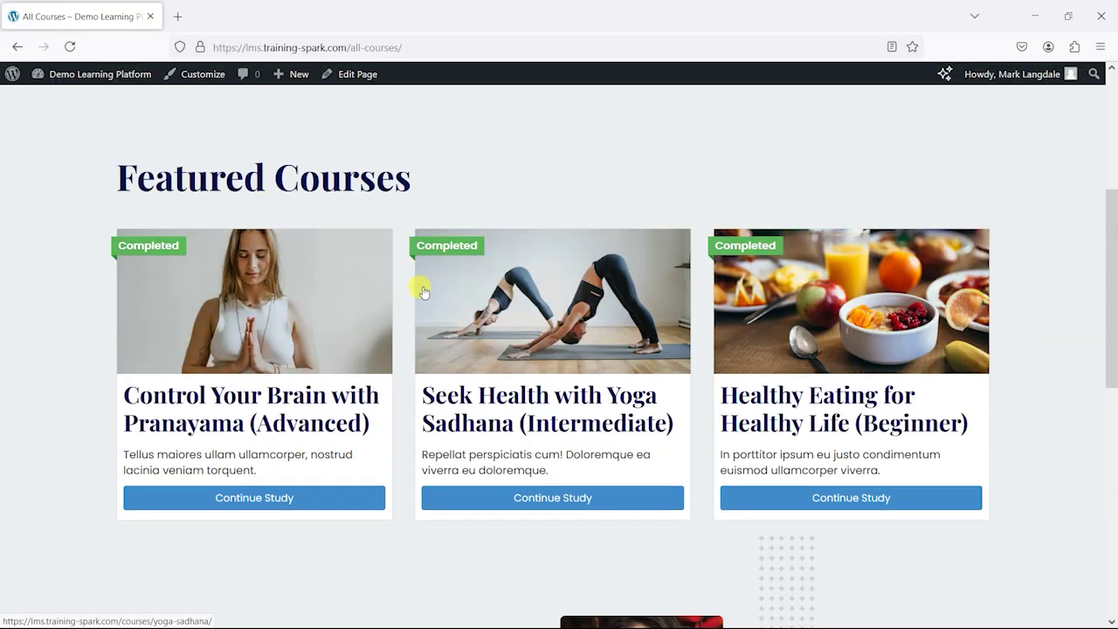
{"action": "mouse_move", "coordinate": [82, 75]}
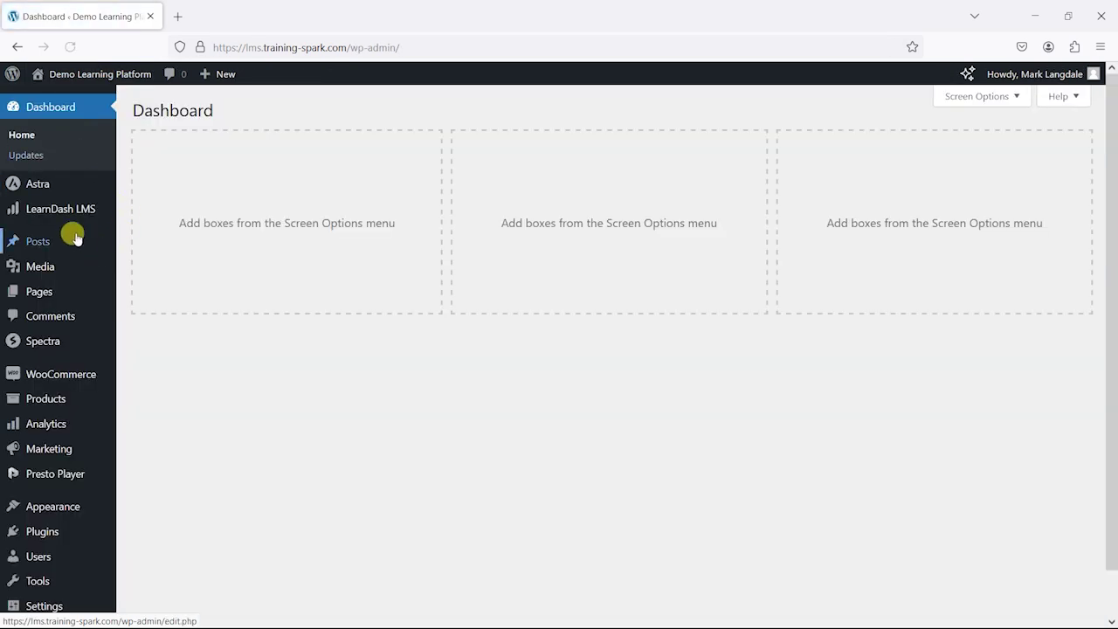
{"action": "mouse_move", "coordinate": [55, 213]}
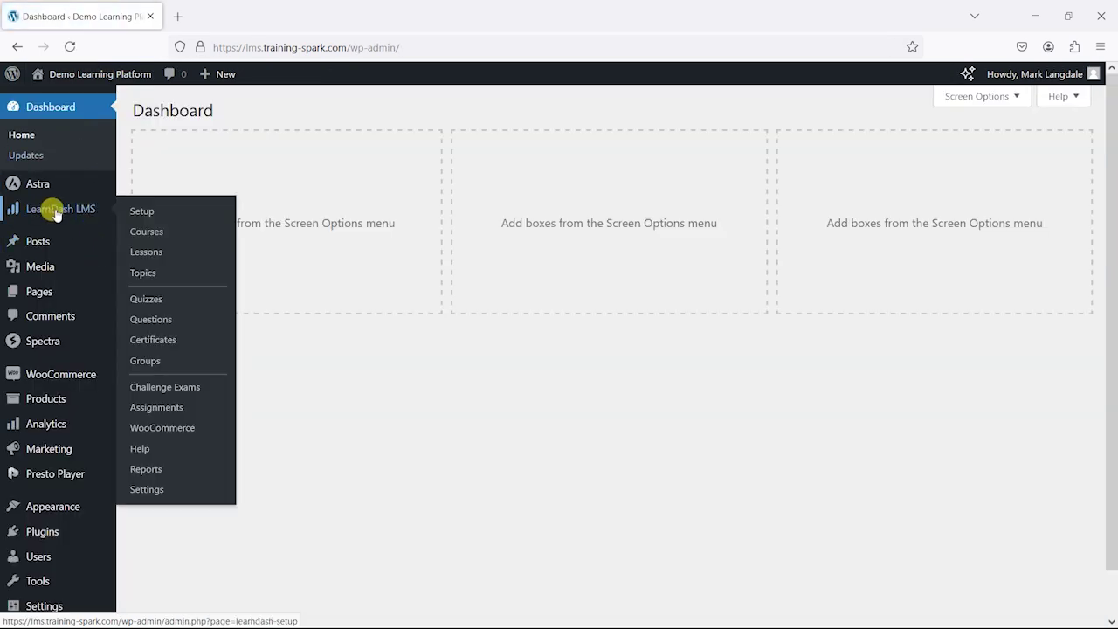
{"action": "left_click", "coordinate": [147, 233]}
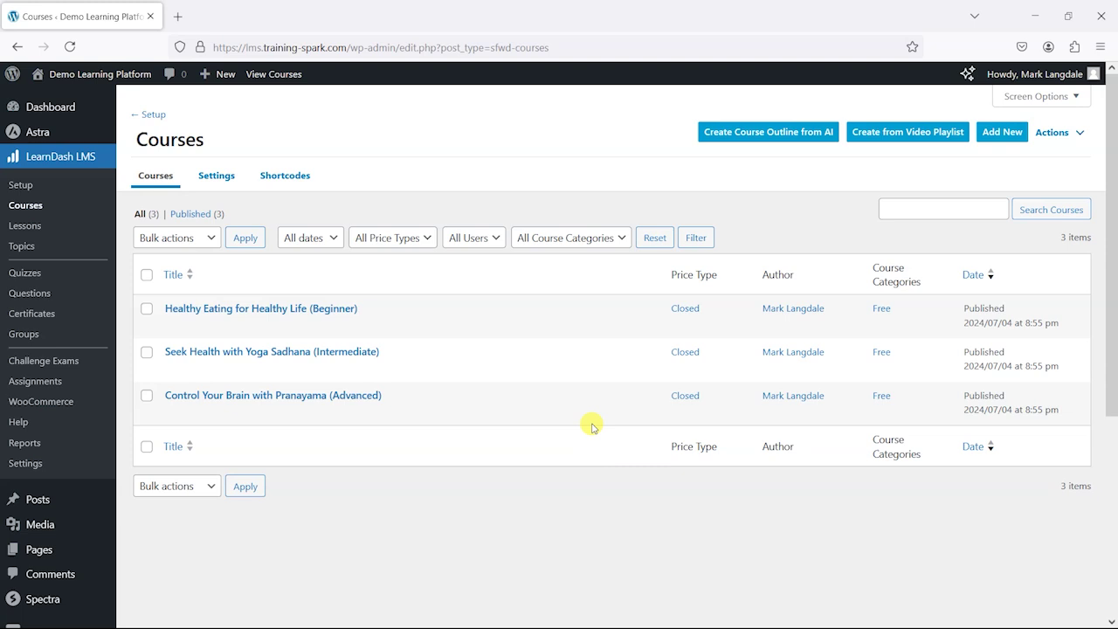
{"action": "mouse_move", "coordinate": [472, 309]}
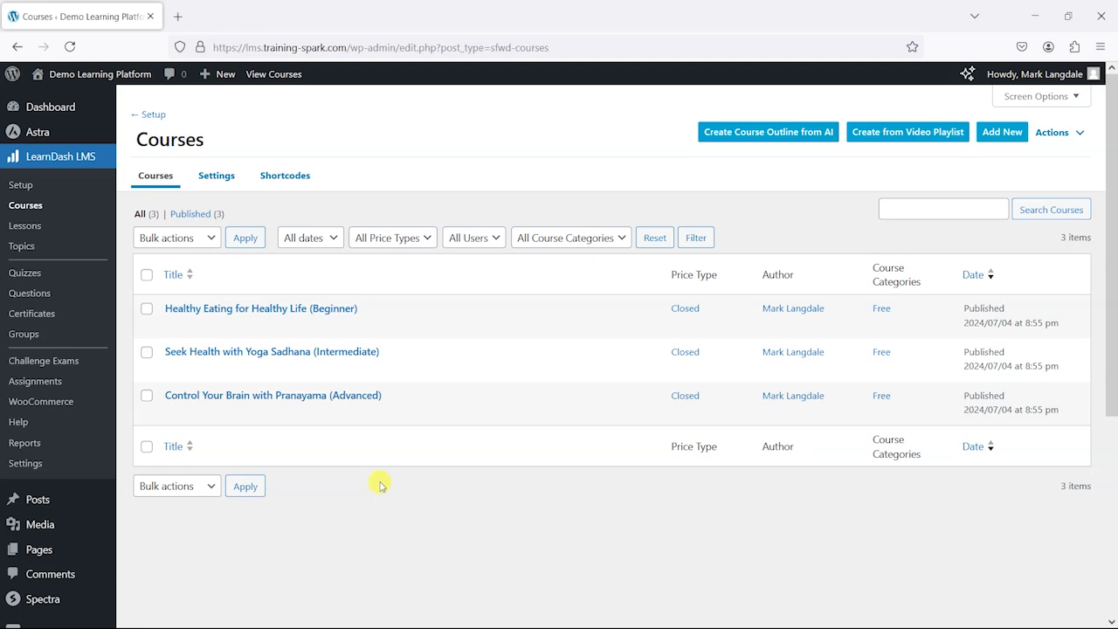
- Enable course points for Healthy Eating for Healthy Life (Beginner), award 50 points on completion, and save the course
{"action": "left_click", "coordinate": [331, 307]}
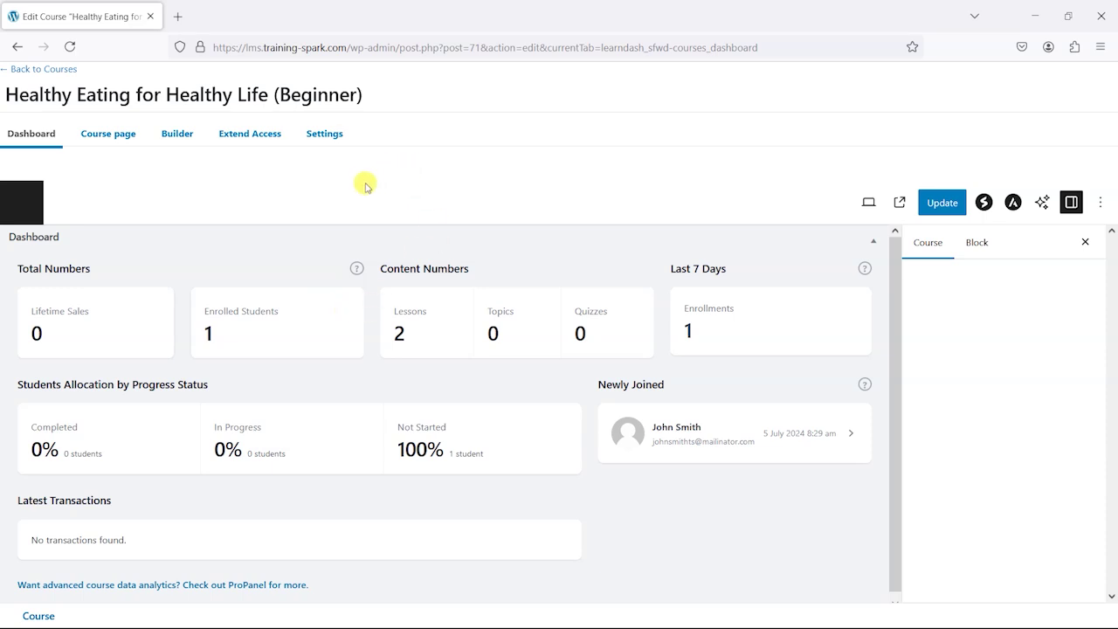
{"action": "left_click", "coordinate": [325, 133]}
{"action": "scroll", "coordinate": [177, 371], "scroll_direction": "down", "scroll_amount": 8}
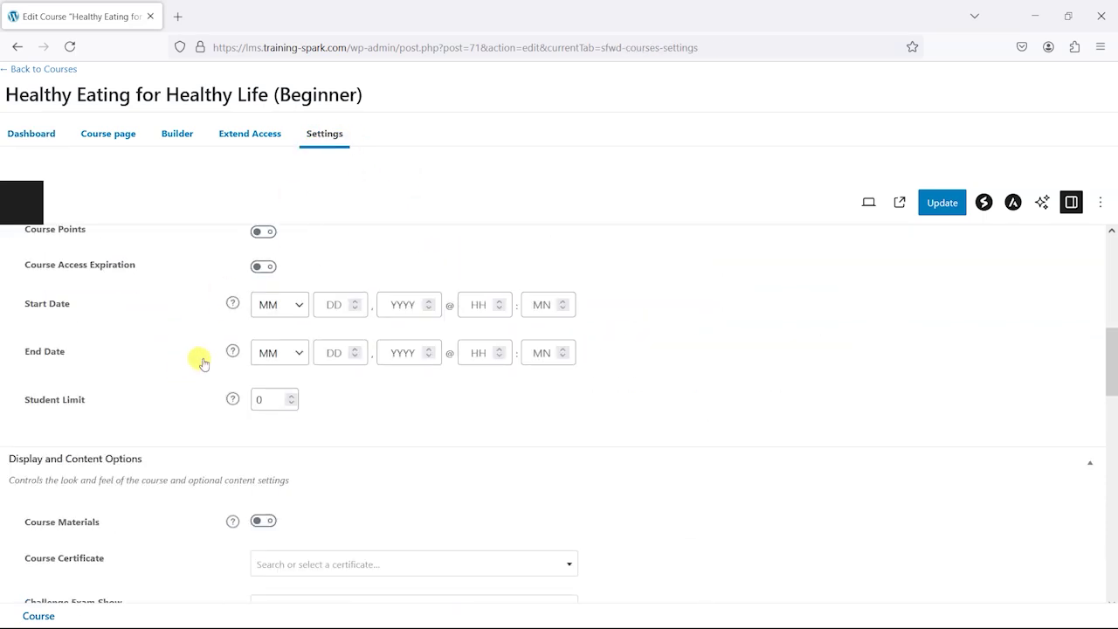
{"action": "scroll", "coordinate": [201, 358], "scroll_direction": "up", "scroll_amount": 2}
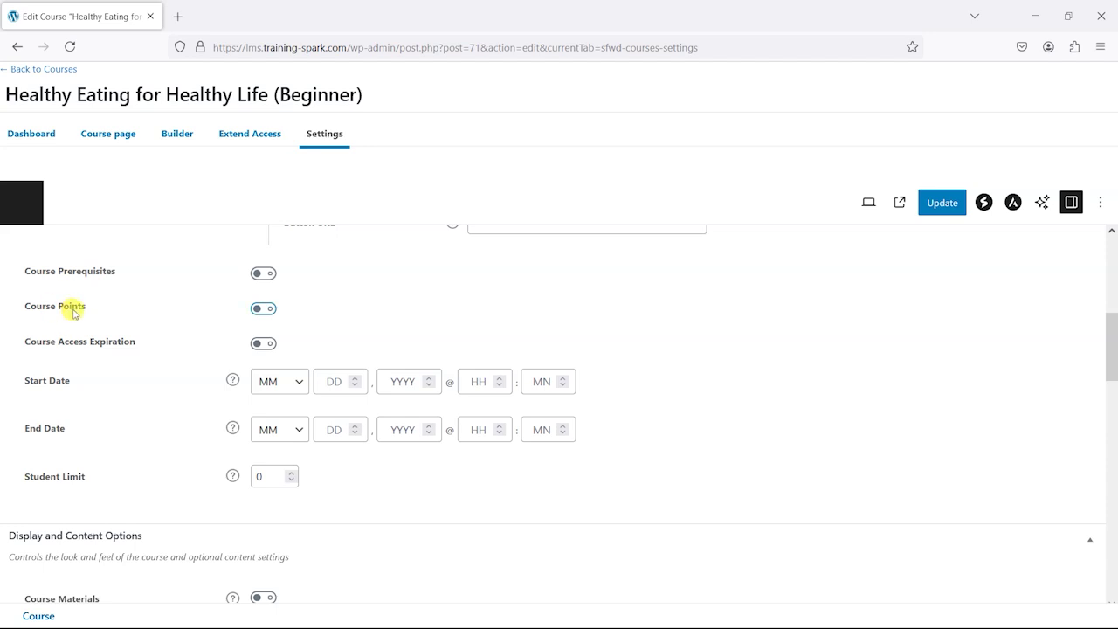
{"action": "left_click", "coordinate": [263, 308]}
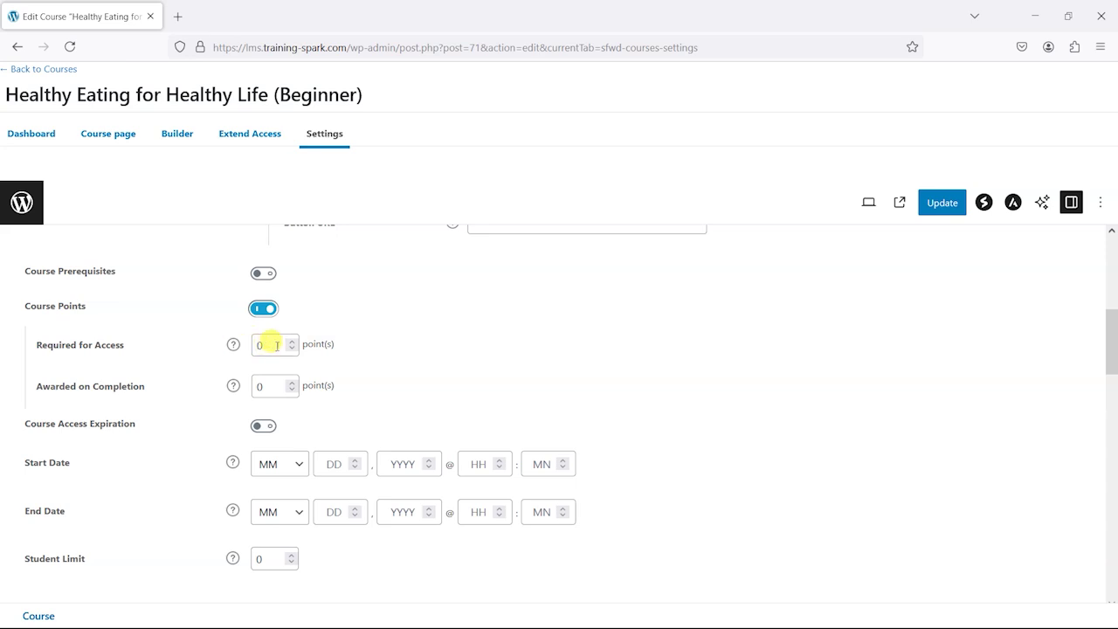
{"action": "double_click", "coordinate": [256, 387]}
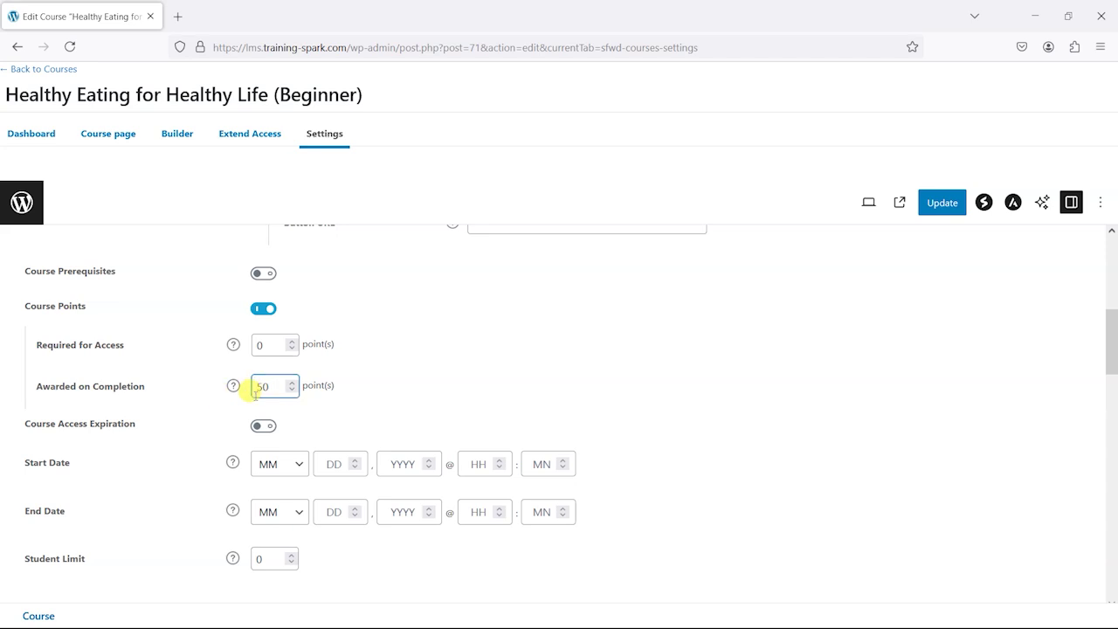
{"action": "left_click", "coordinate": [943, 203]}
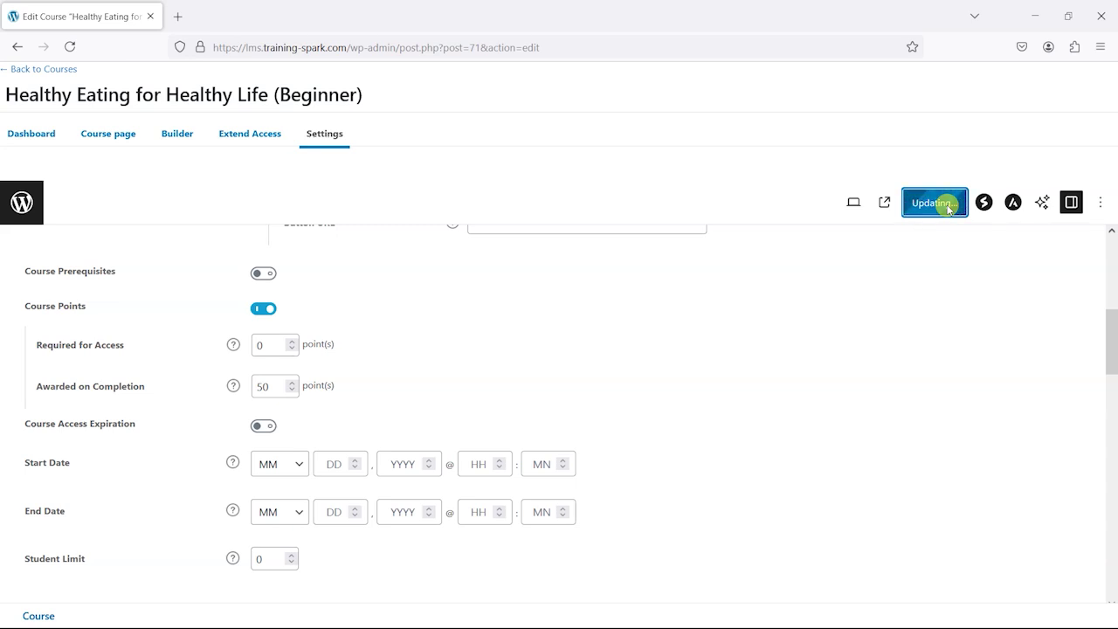
- Enable course points for Seek Health with Yoga Sadhana (Intermediate), with 50 required for access and 50 awarded on completion, and save the course
{"action": "left_click", "coordinate": [42, 73]}
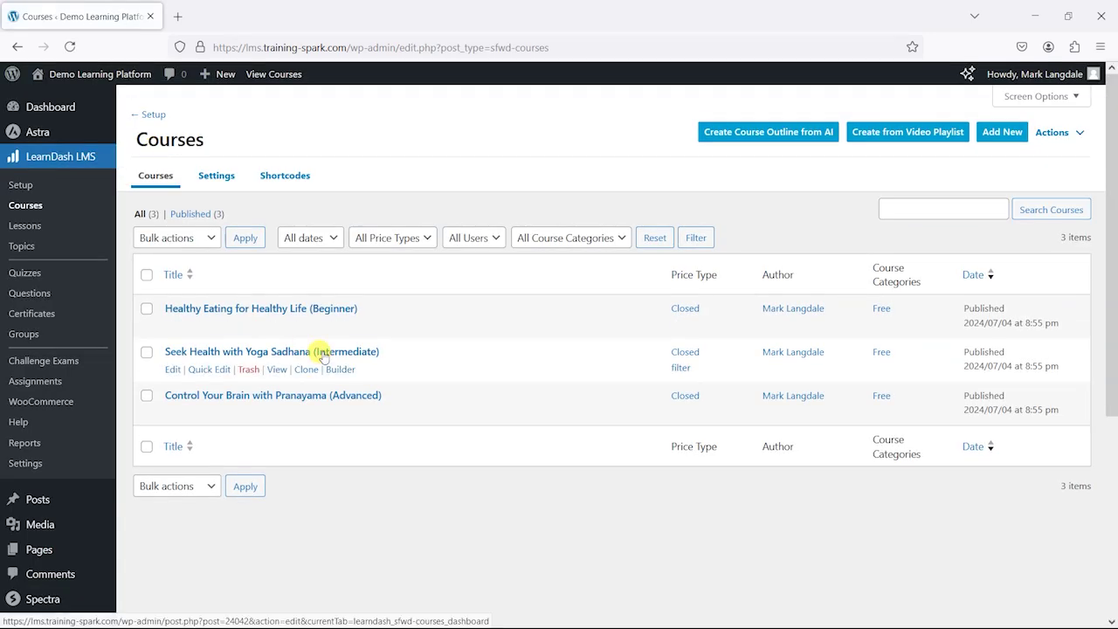
{"action": "left_click", "coordinate": [324, 352]}
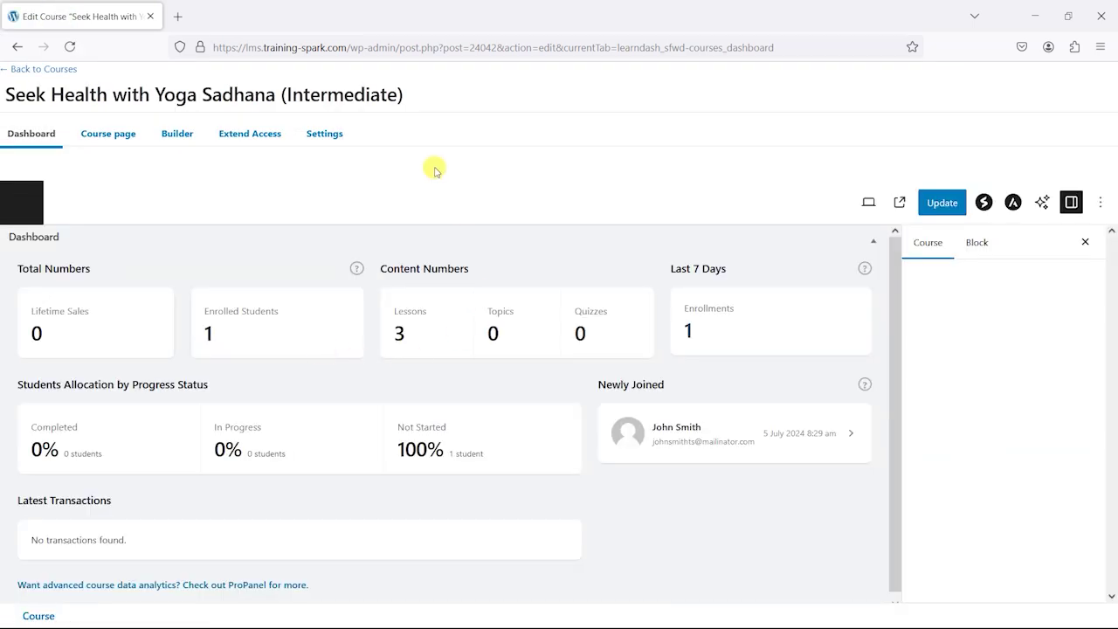
{"action": "left_click", "coordinate": [323, 135]}
{"action": "scroll", "coordinate": [399, 375], "scroll_direction": "down", "scroll_amount": 5}
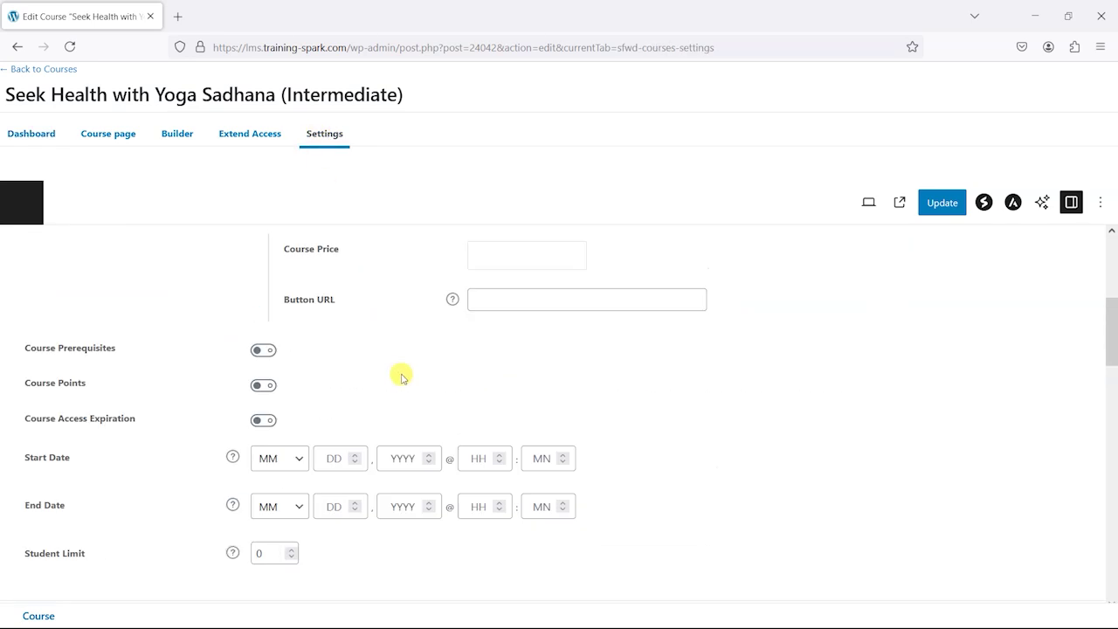
{"action": "scroll", "coordinate": [318, 330], "scroll_direction": "up", "scroll_amount": 1}
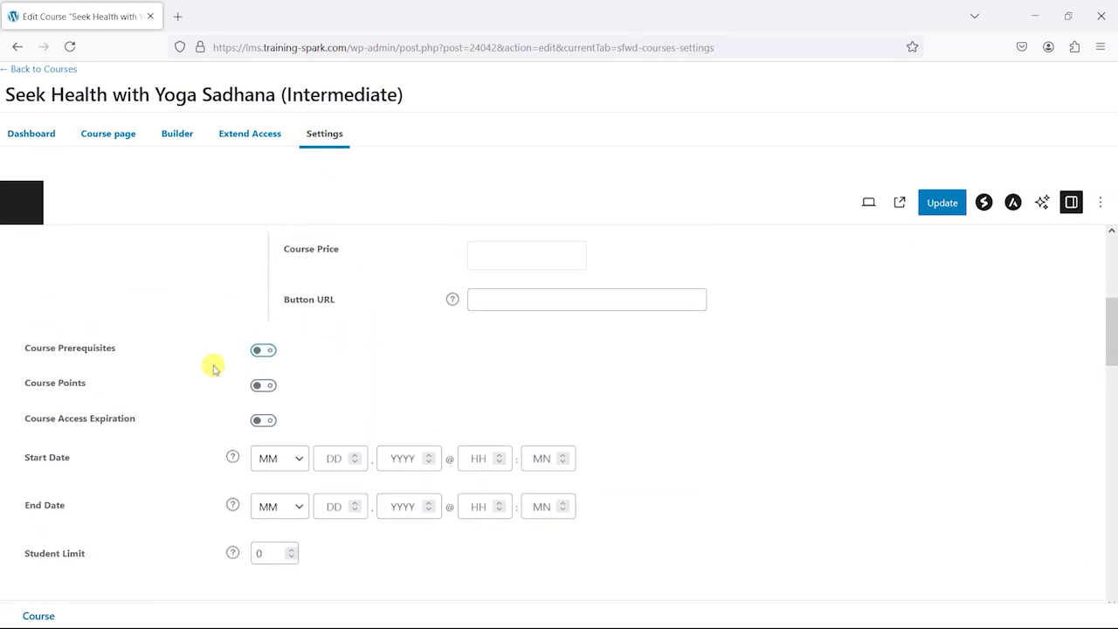
{"action": "left_click", "coordinate": [263, 384]}
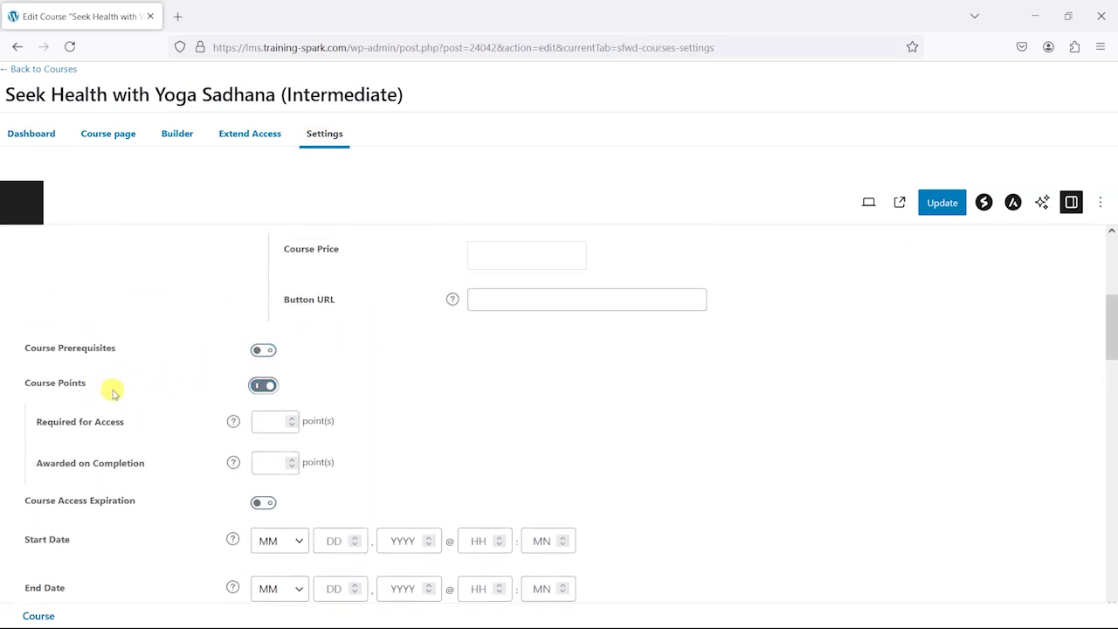
{"action": "left_click", "coordinate": [276, 421]}
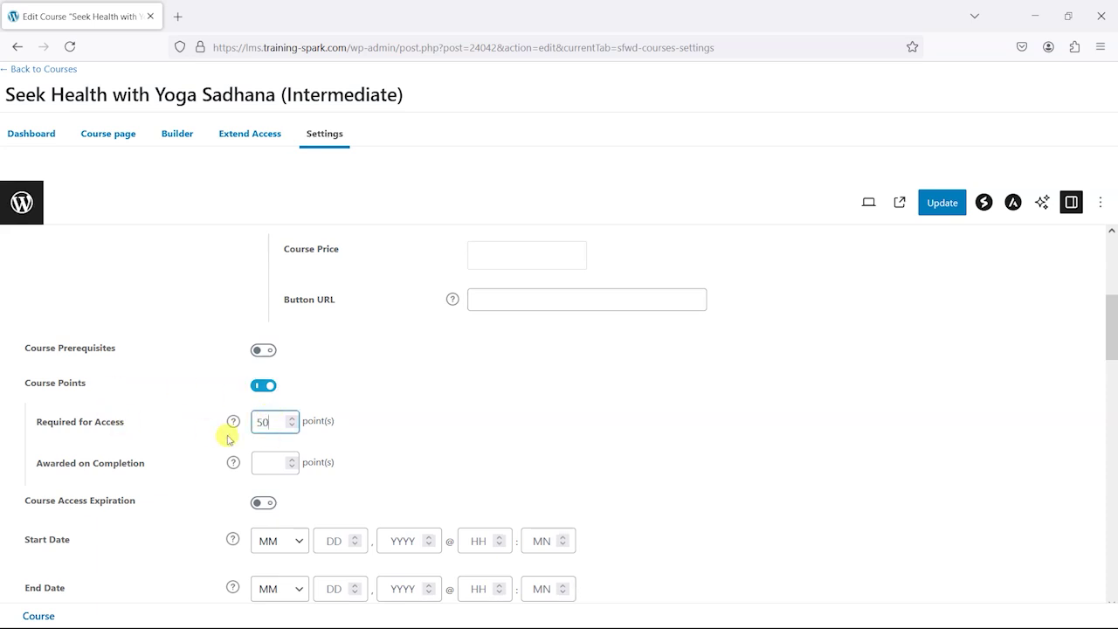
{"action": "left_click", "coordinate": [274, 459]}
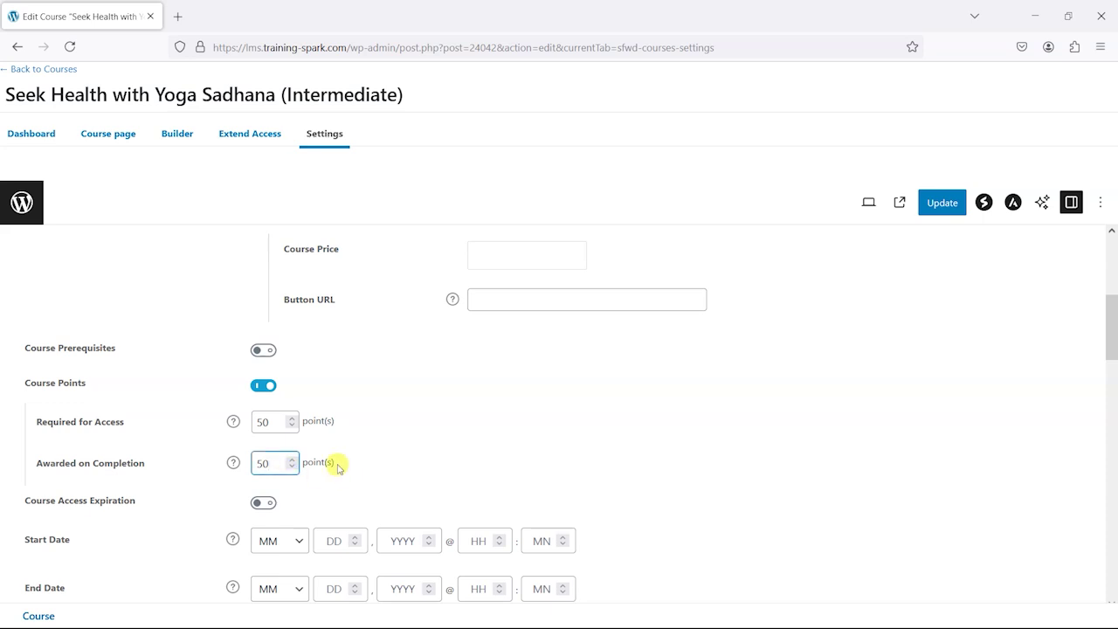
{"action": "left_click", "coordinate": [951, 202]}
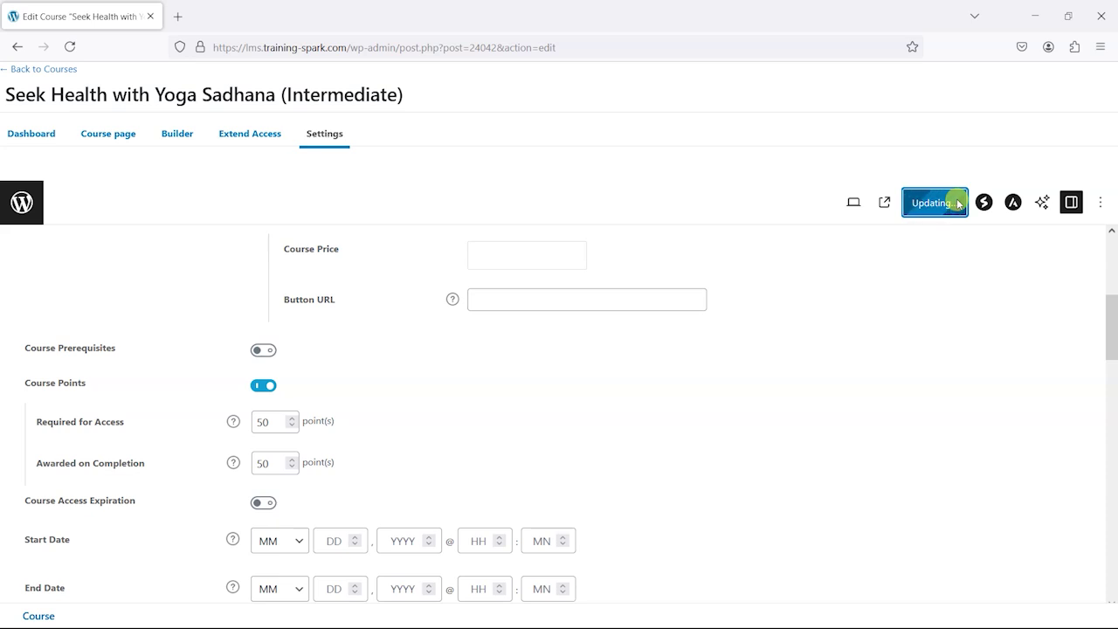
- Enable course points for Control Your Brain with Pranayama (Advanced), with 100 points required for access, and save the course
{"action": "left_click", "coordinate": [35, 69]}
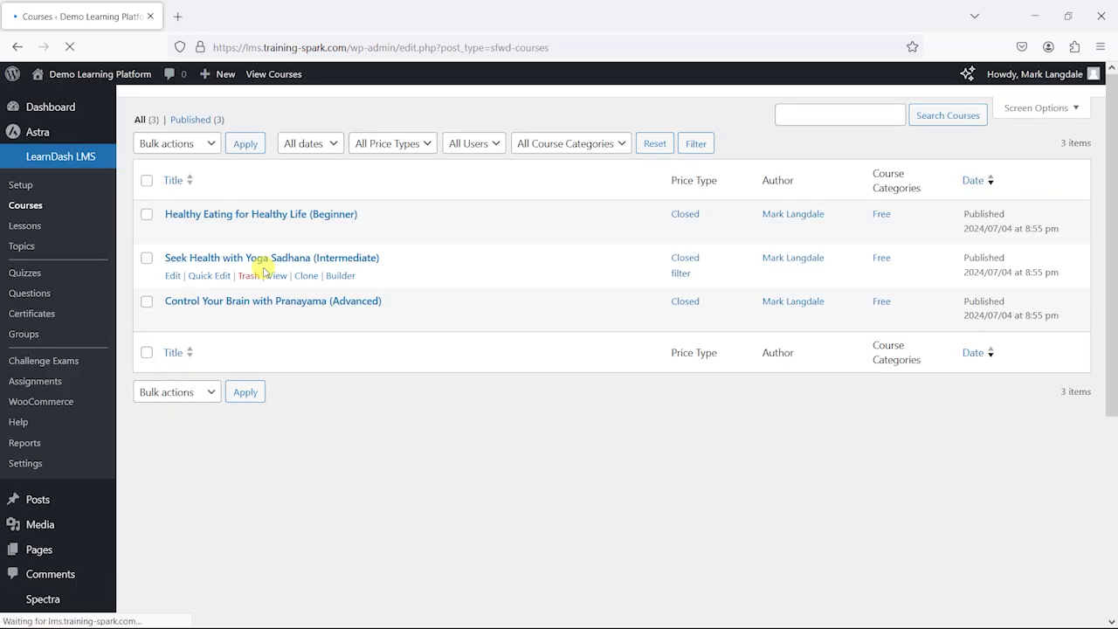
{"action": "left_click", "coordinate": [340, 397]}
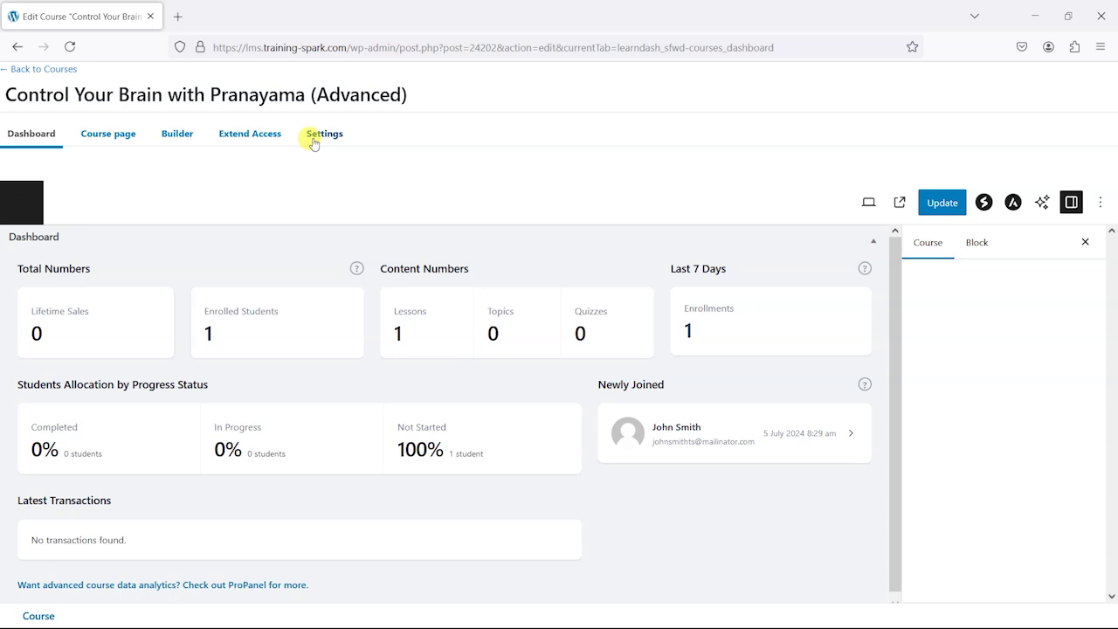
{"action": "left_click", "coordinate": [334, 139]}
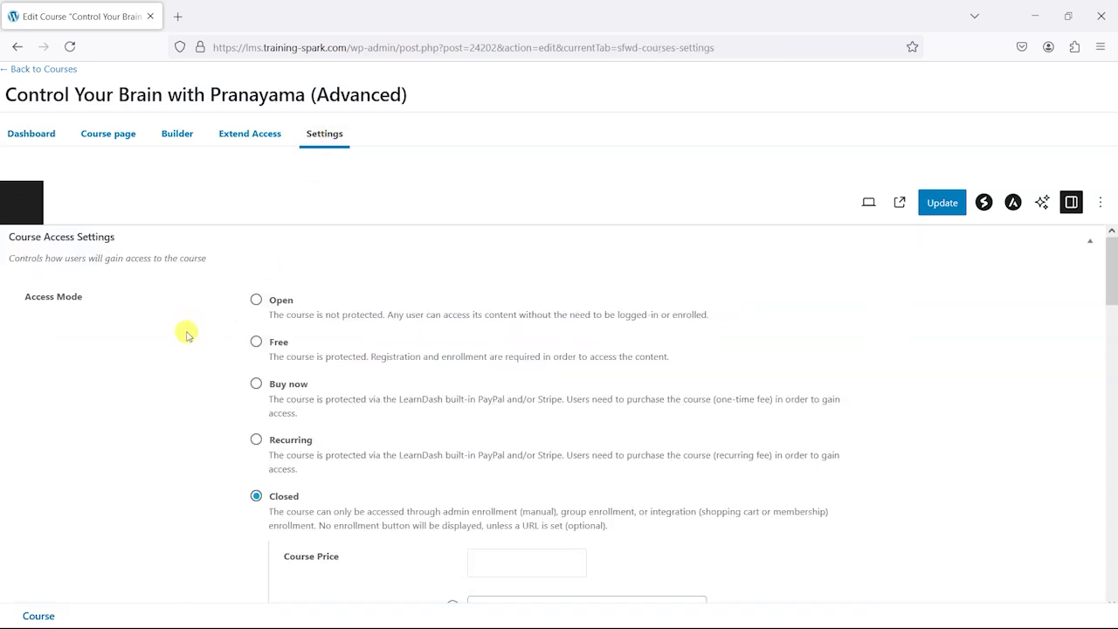
{"action": "scroll", "coordinate": [187, 329], "scroll_direction": "down", "scroll_amount": 5}
{"action": "left_click", "coordinate": [260, 308]}
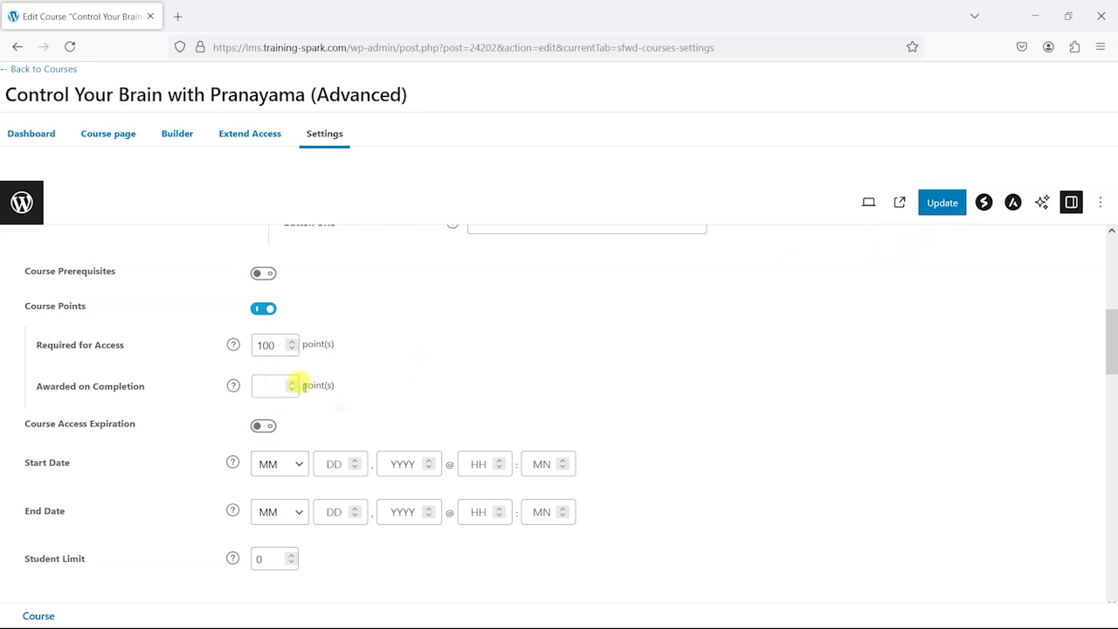
{"action": "left_click", "coordinate": [934, 207]}
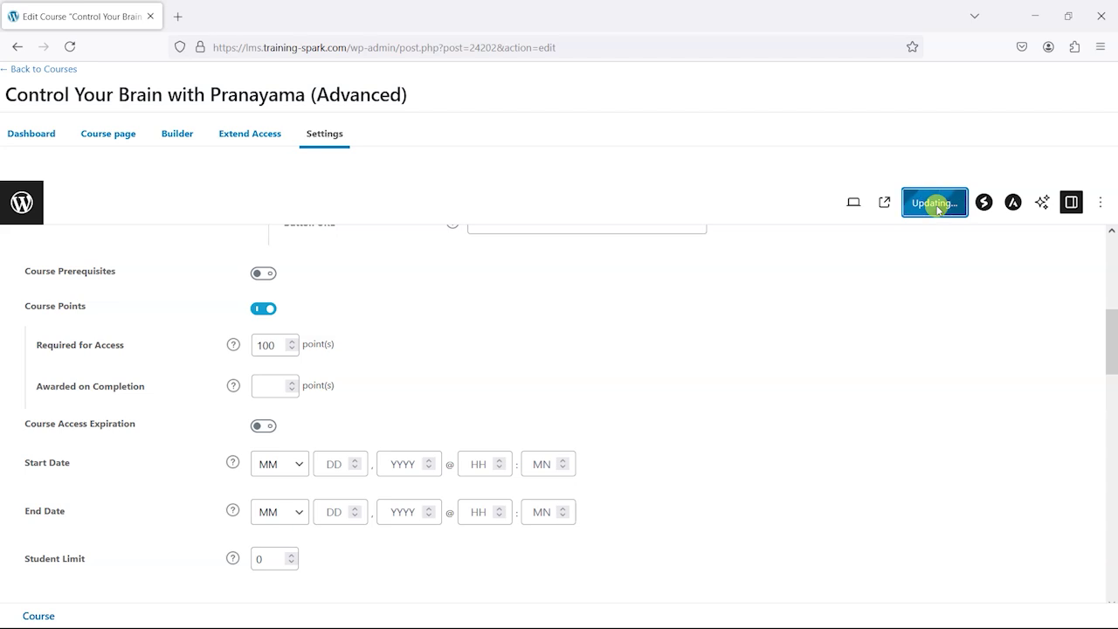
- In the student's private window, reload All Courses and check access to the Control Your Brain with Pranayama (Advanced) course
{"action": "key", "text": "alt+Tab"}
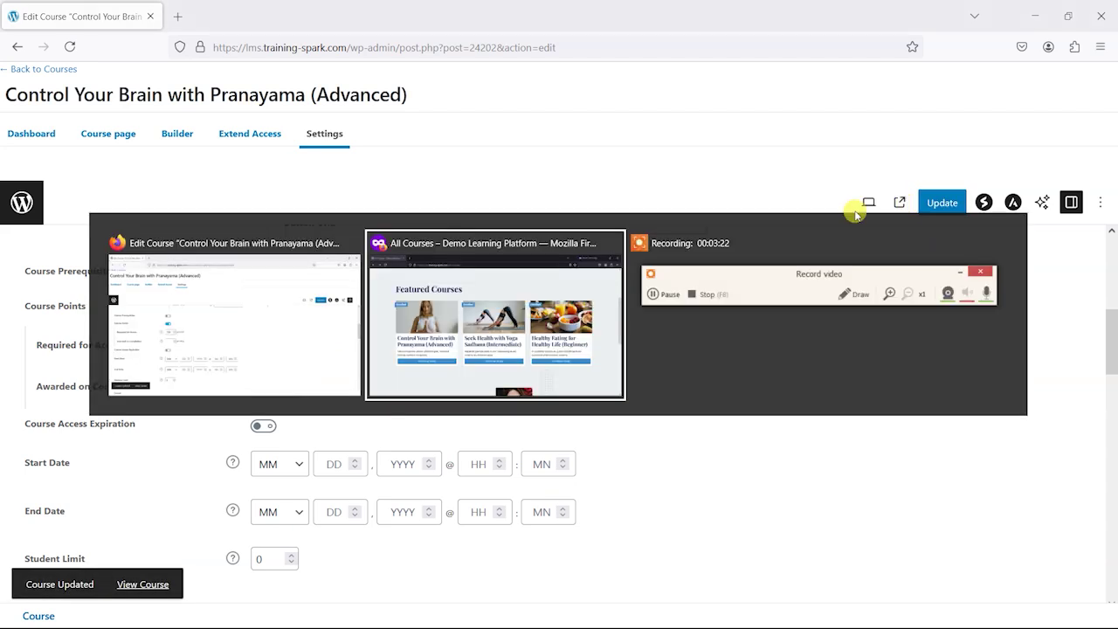
{"action": "left_click", "coordinate": [472, 306]}
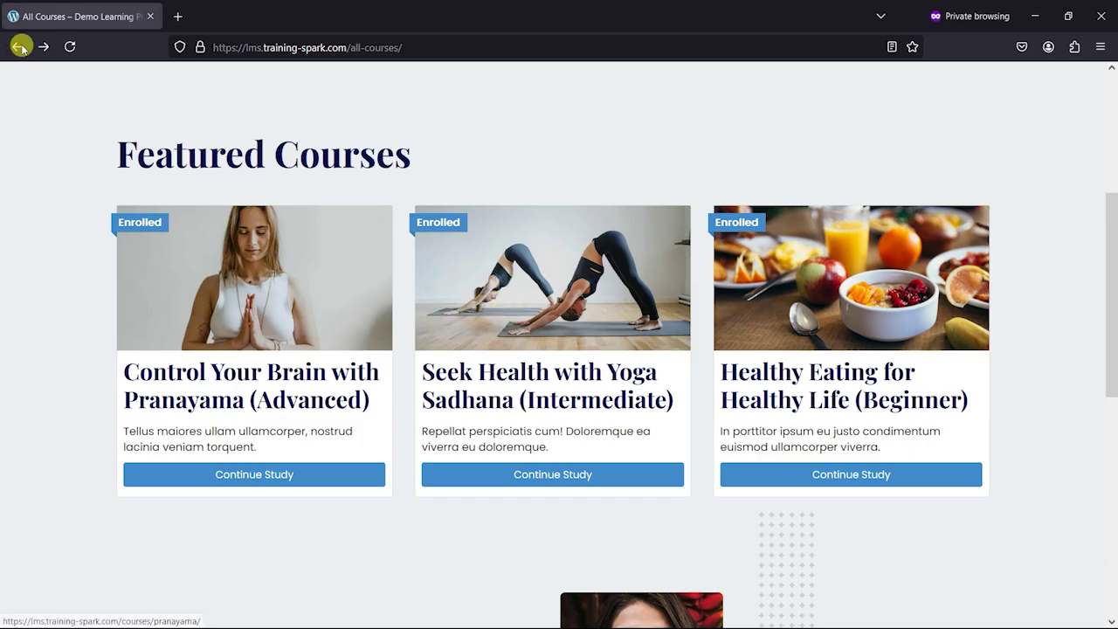
{"action": "left_click", "coordinate": [70, 47]}
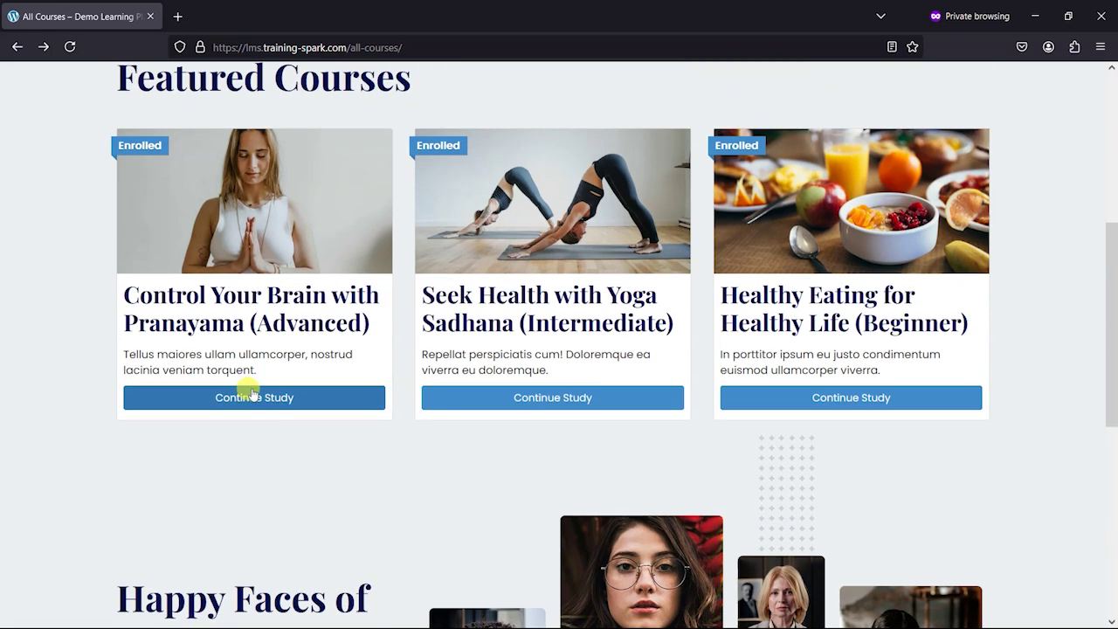
{"action": "left_click", "coordinate": [251, 393]}
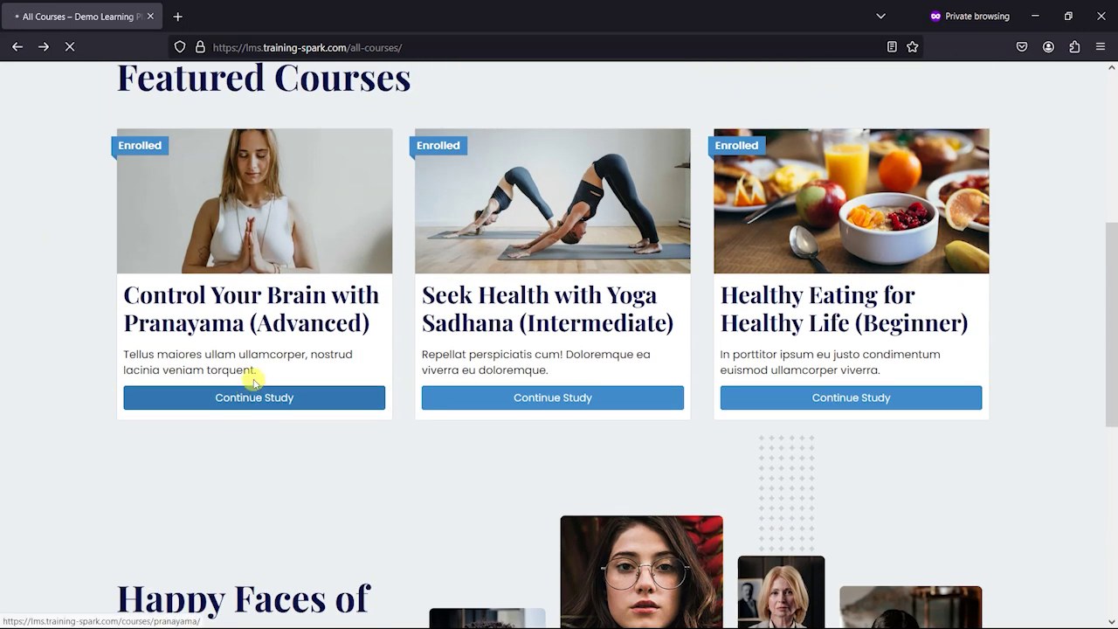
{"action": "scroll", "coordinate": [226, 336], "scroll_direction": "down", "scroll_amount": 5}
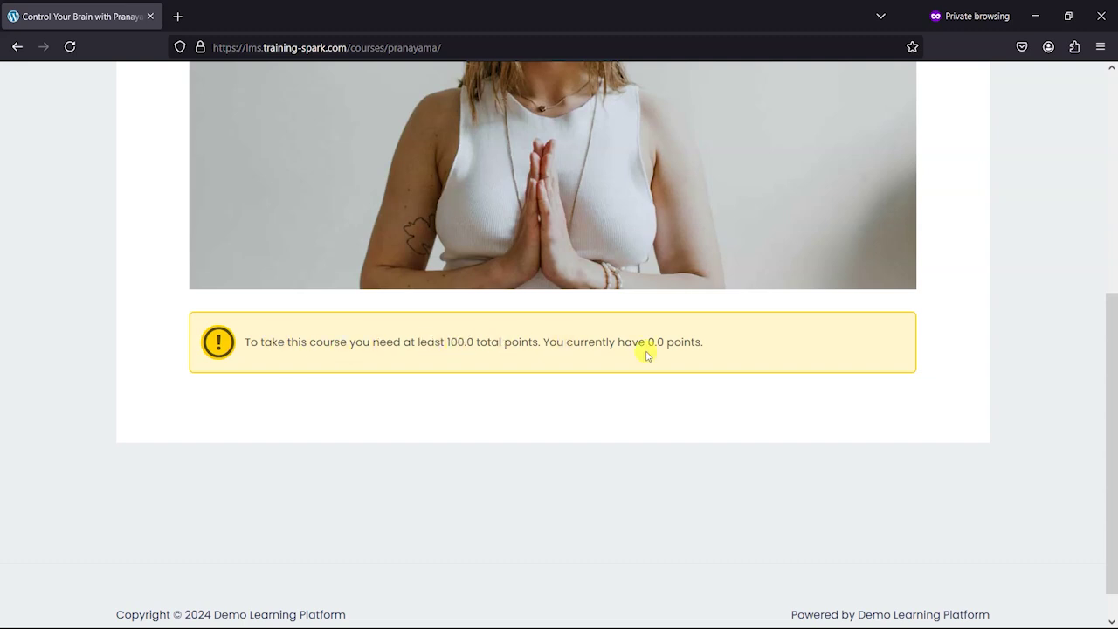
- Go back to the course list, open Healthy Eating for Healthy Life (Beginner), and mark its Ketogenic Diet For Weight-loss lesson complete
{"action": "left_click", "coordinate": [12, 46]}
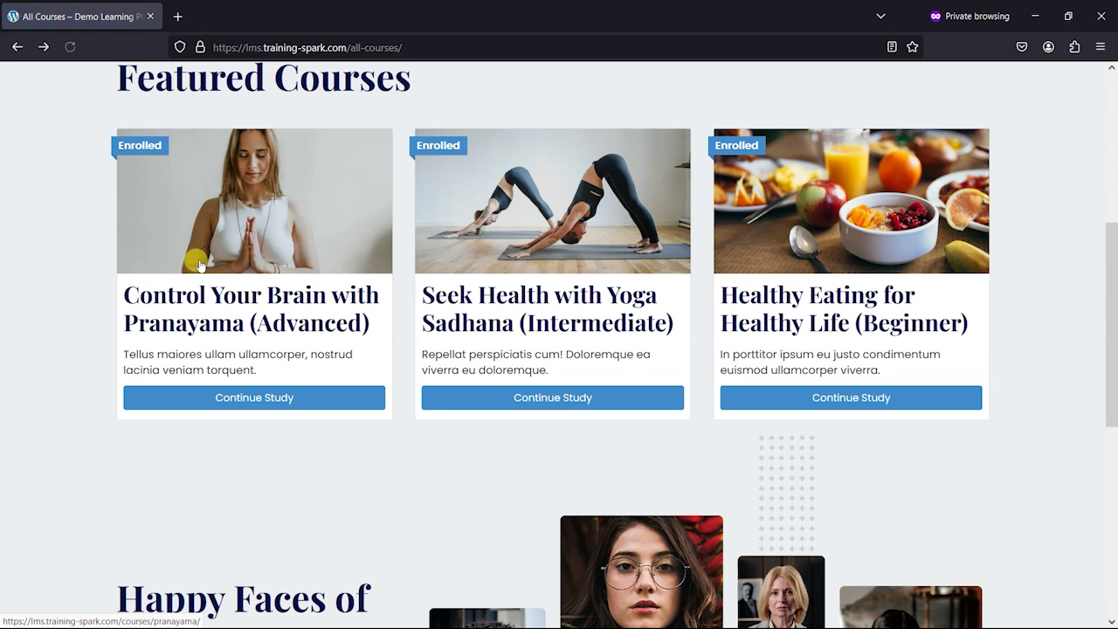
{"action": "left_click", "coordinate": [844, 399]}
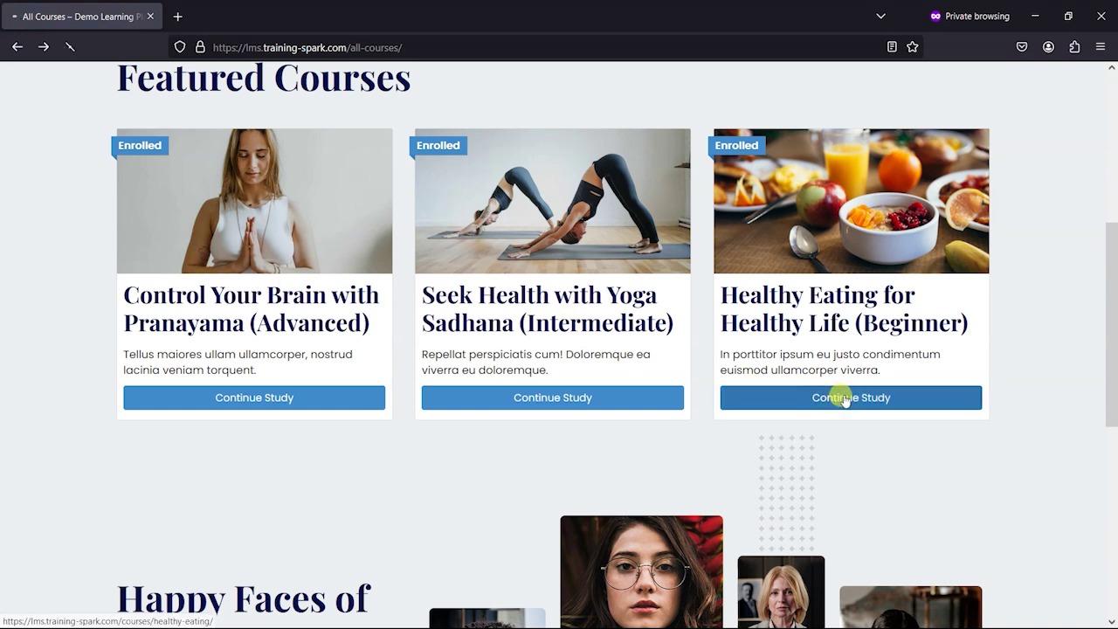
{"action": "scroll", "coordinate": [638, 277], "scroll_direction": "down", "scroll_amount": 5}
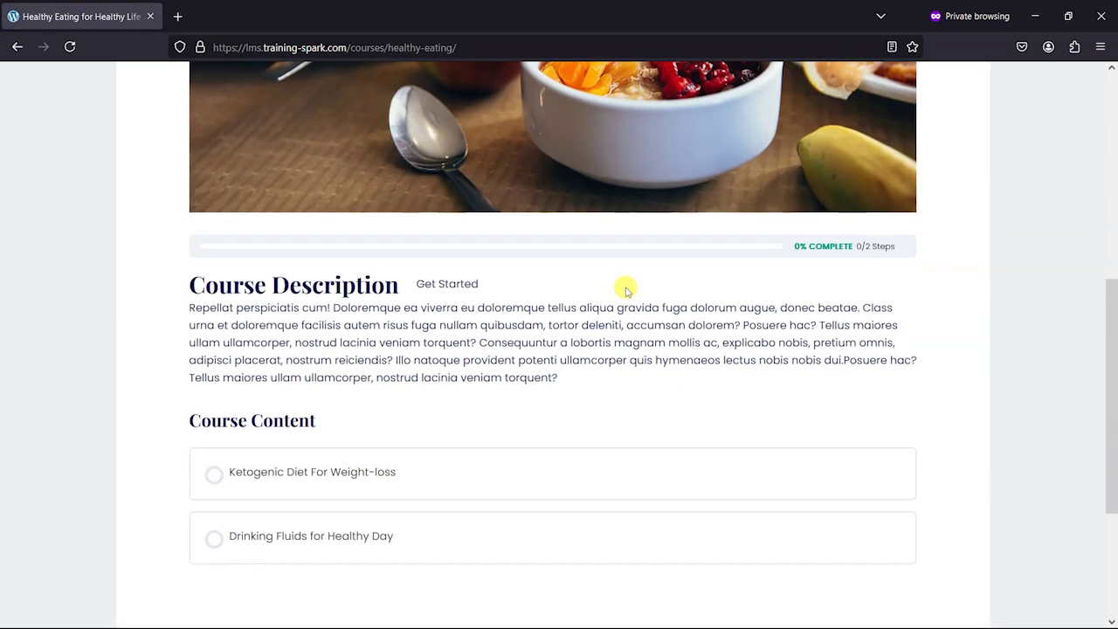
{"action": "scroll", "coordinate": [385, 376], "scroll_direction": "down", "scroll_amount": 1}
{"action": "left_click", "coordinate": [342, 392]}
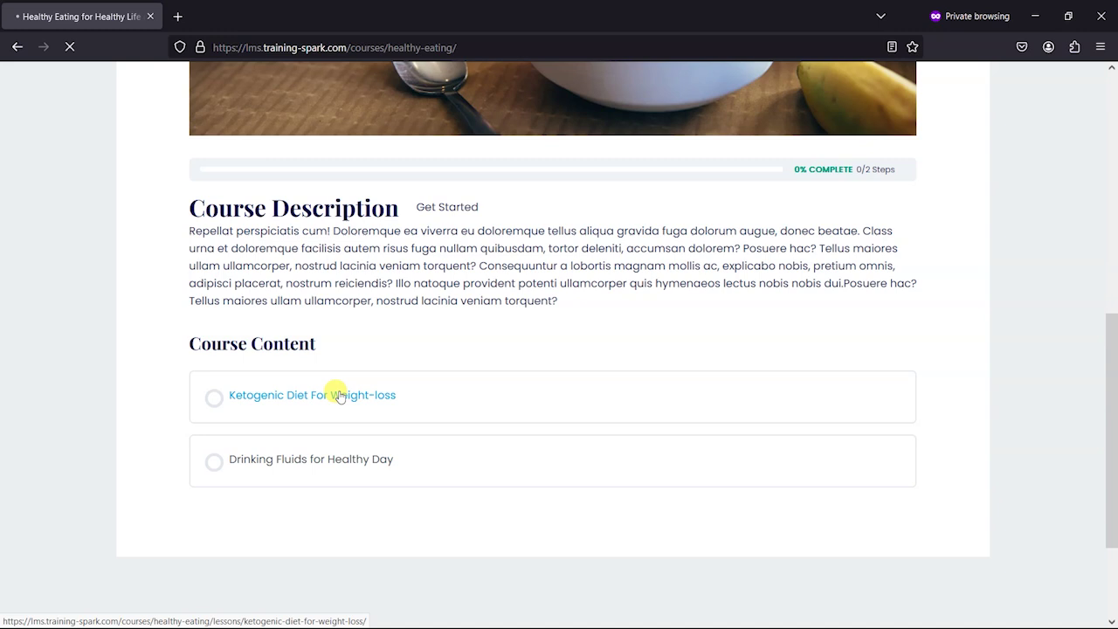
{"action": "scroll", "coordinate": [436, 362], "scroll_direction": "down", "scroll_amount": 15}
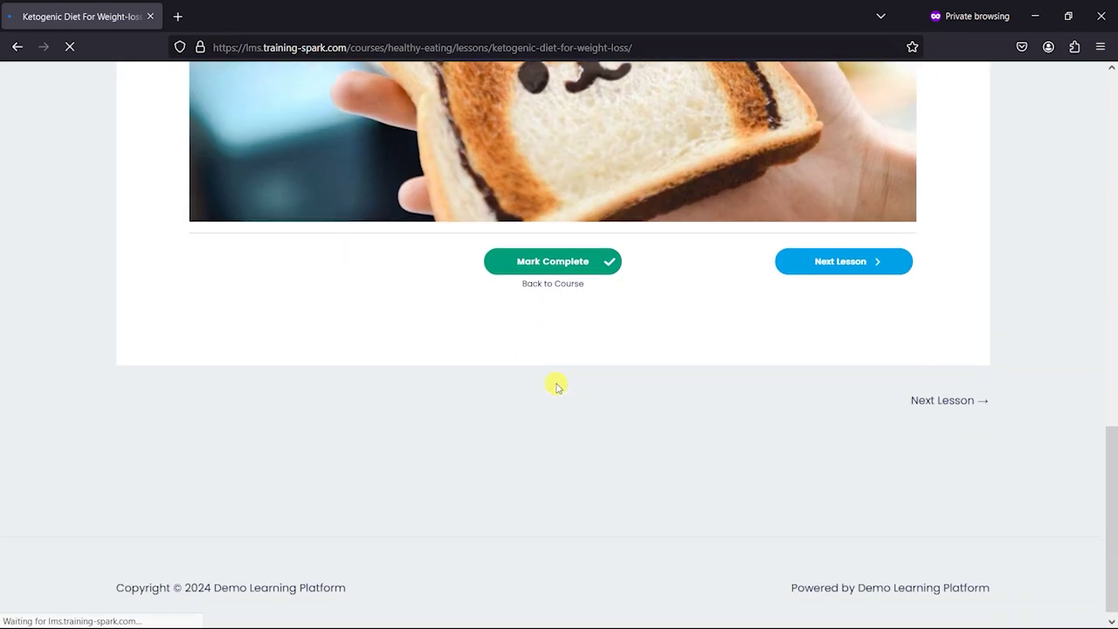
{"action": "left_click", "coordinate": [559, 260]}
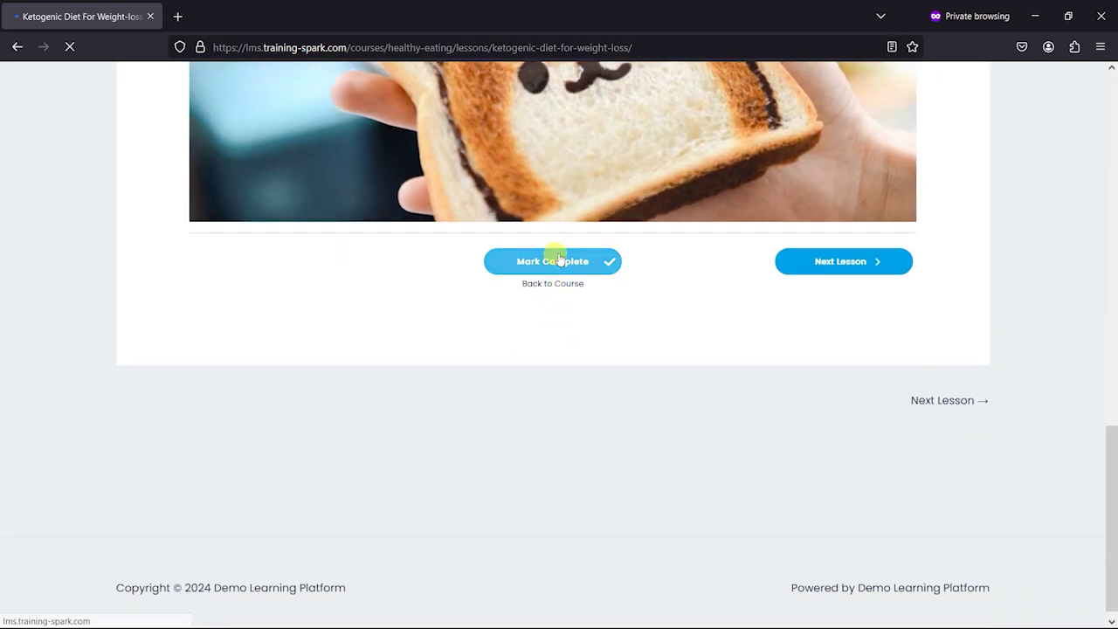
- Mark the Drinking Fluids for Healthy Day lesson complete and review the beginner course's progress
{"action": "scroll", "coordinate": [564, 256], "scroll_direction": "down", "scroll_amount": 15}
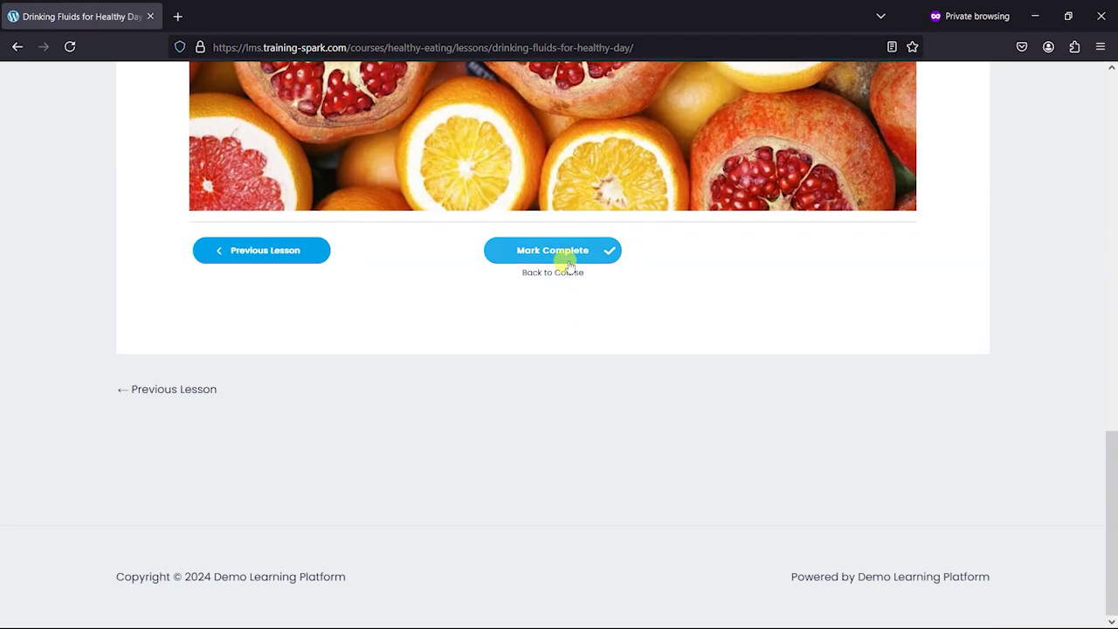
{"action": "left_click", "coordinate": [568, 262]}
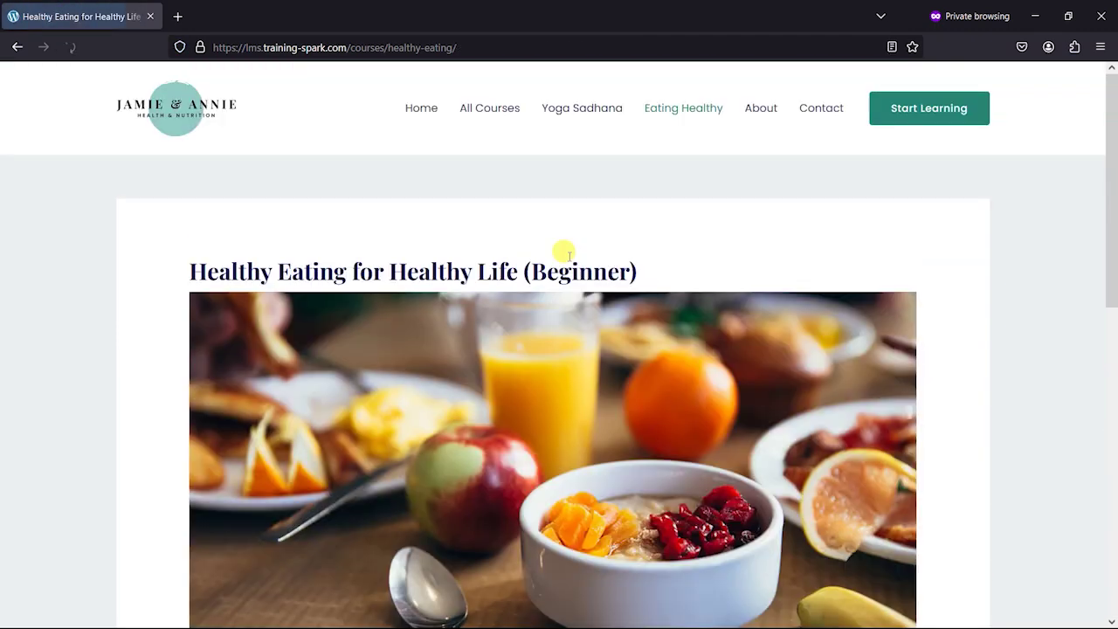
{"action": "scroll", "coordinate": [564, 250], "scroll_direction": "down", "scroll_amount": 10}
{"action": "scroll", "coordinate": [386, 320], "scroll_direction": "up", "scroll_amount": 10}
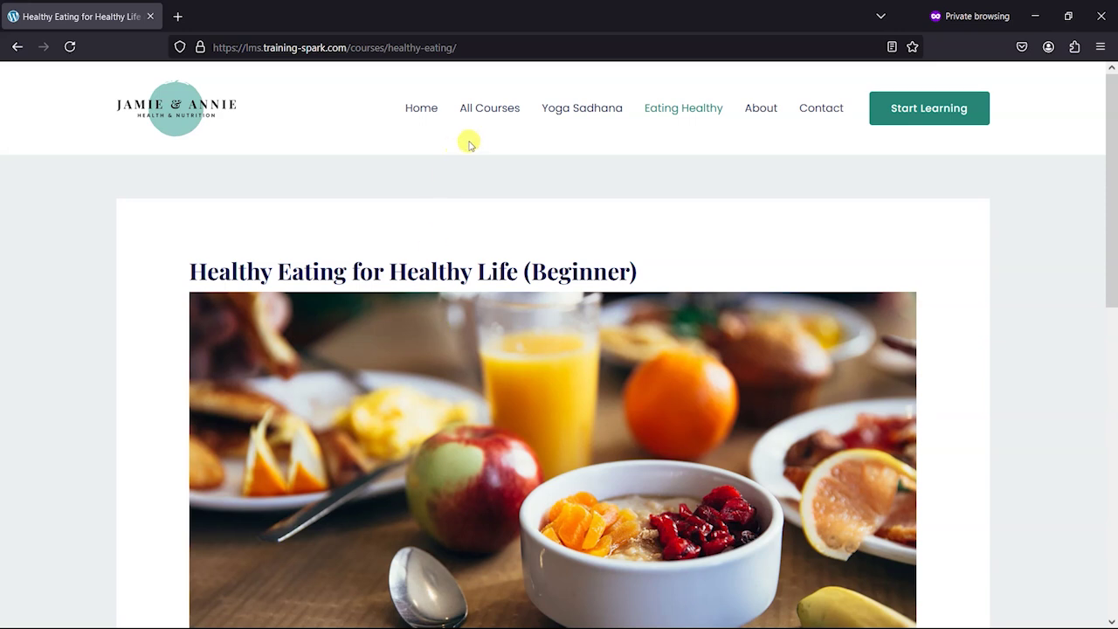
- From All Courses, open Seek Health with Yoga Sadhana (Intermediate) and mark its Effective Ways of Building Stamina lesson complete
{"action": "left_click", "coordinate": [470, 108]}
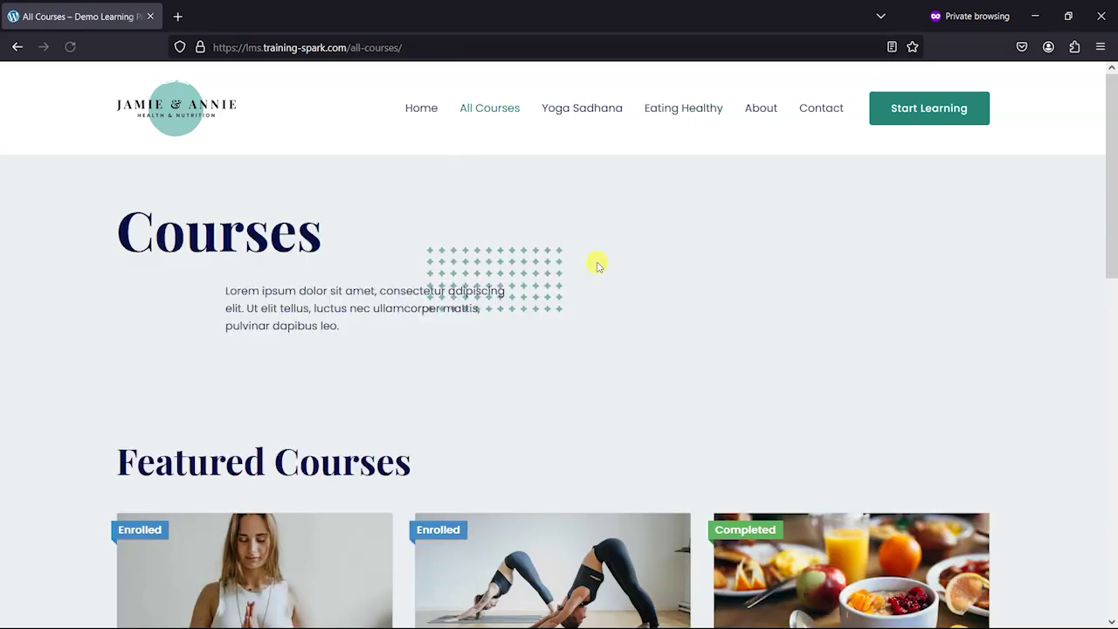
{"action": "scroll", "coordinate": [599, 265], "scroll_direction": "down", "scroll_amount": 3}
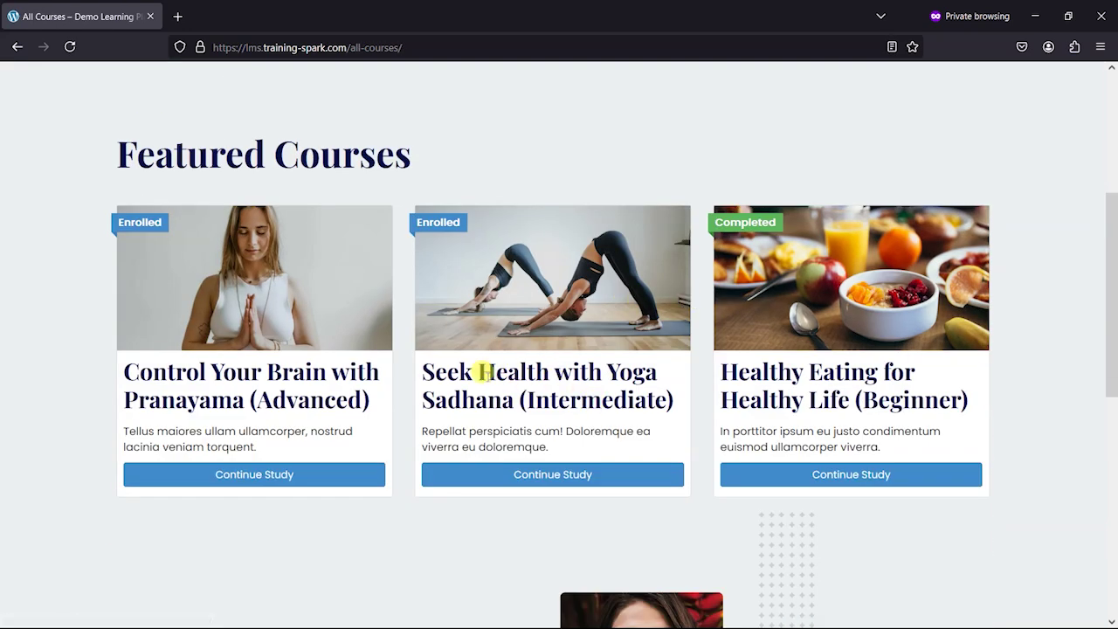
{"action": "left_click", "coordinate": [554, 478]}
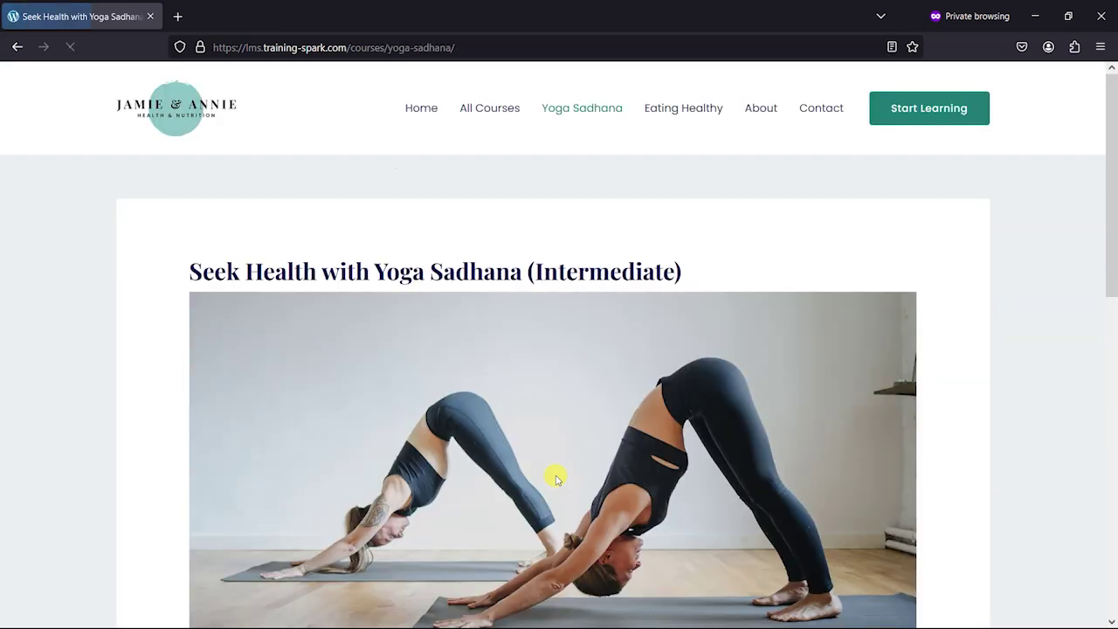
{"action": "scroll", "coordinate": [554, 474], "scroll_direction": "down", "scroll_amount": 8}
{"action": "scroll", "coordinate": [470, 211], "scroll_direction": "up", "scroll_amount": 2}
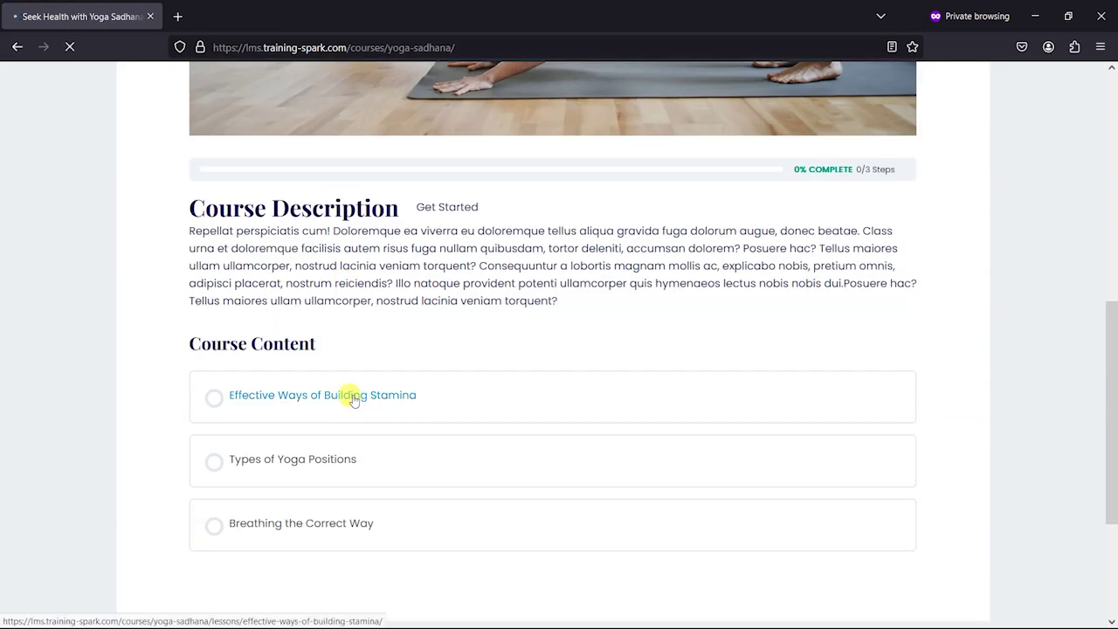
{"action": "scroll", "coordinate": [544, 422], "scroll_direction": "down", "scroll_amount": 10}
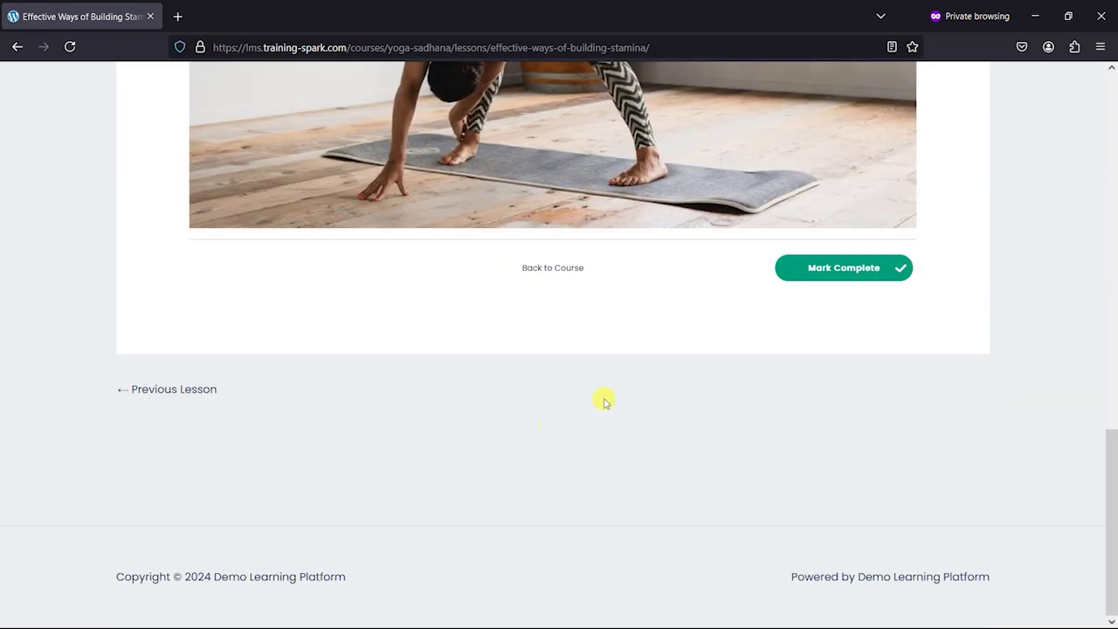
{"action": "left_click", "coordinate": [820, 267]}
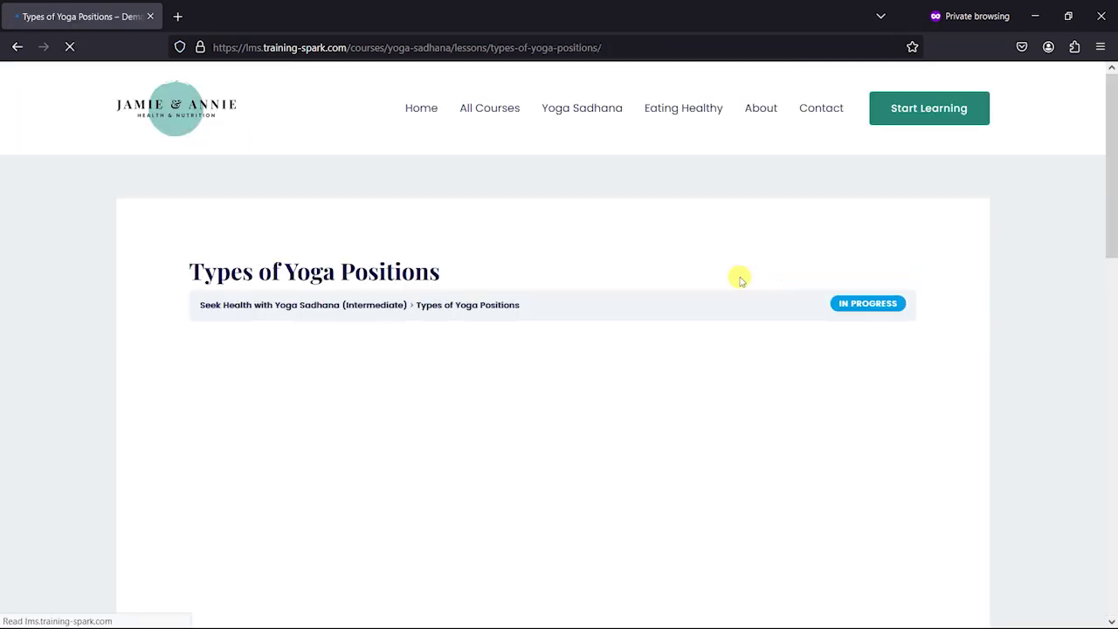
- Mark the Types of Yoga Positions and Breathing the Correct Way lessons complete in the intermediate yoga course
{"action": "scroll", "coordinate": [743, 289], "scroll_direction": "down", "scroll_amount": 10}
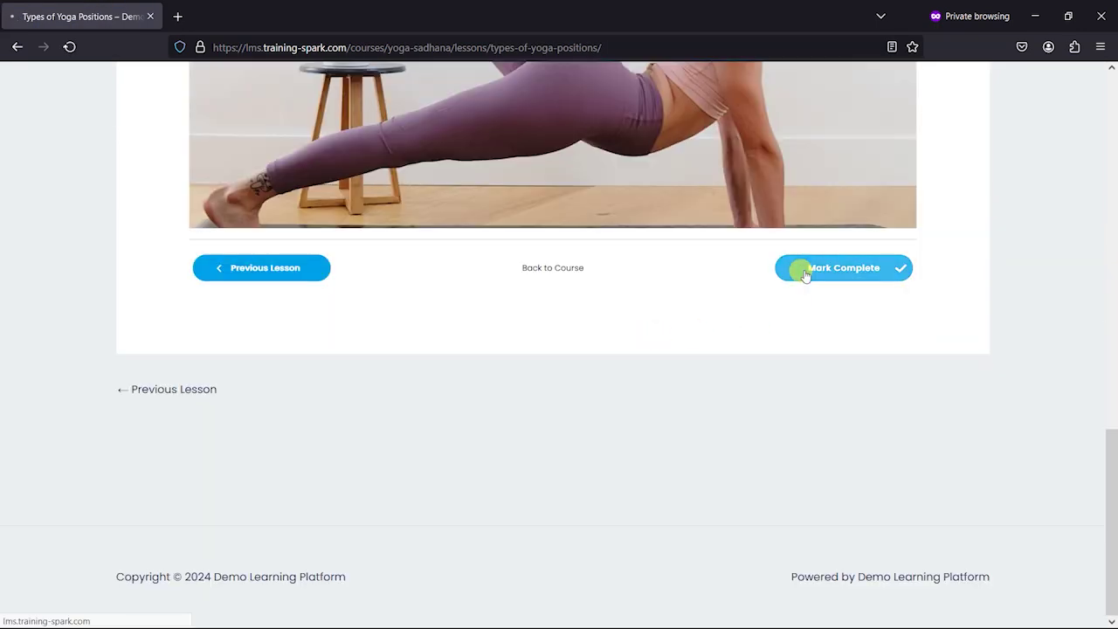
{"action": "left_click", "coordinate": [801, 274]}
{"action": "scroll", "coordinate": [681, 297], "scroll_direction": "down", "scroll_amount": 10}
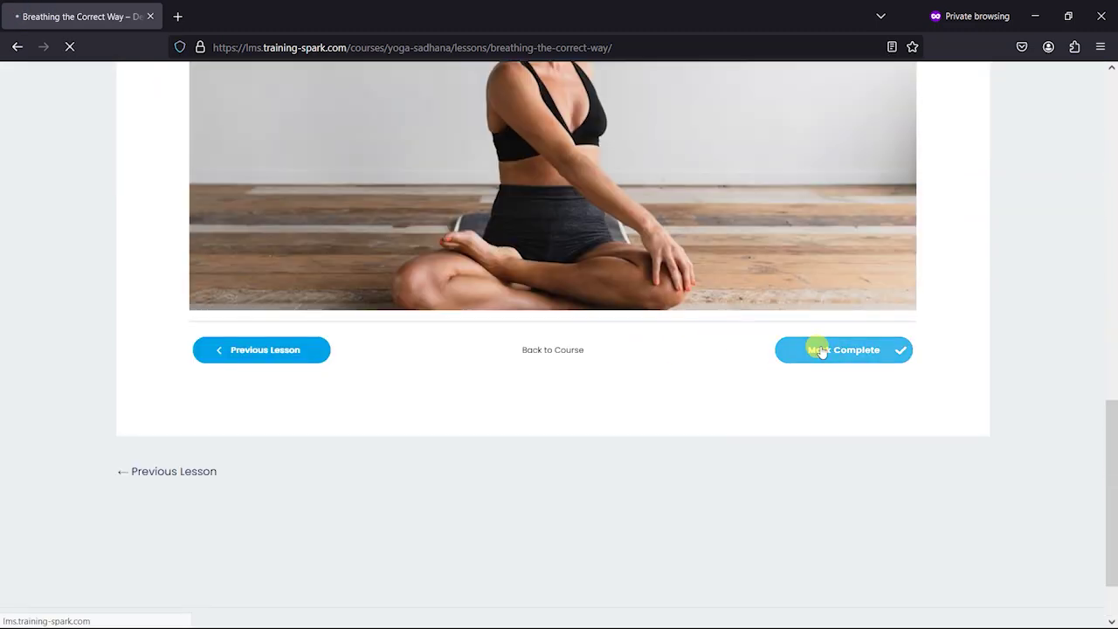
{"action": "scroll", "coordinate": [794, 270], "scroll_direction": "down", "scroll_amount": 10}
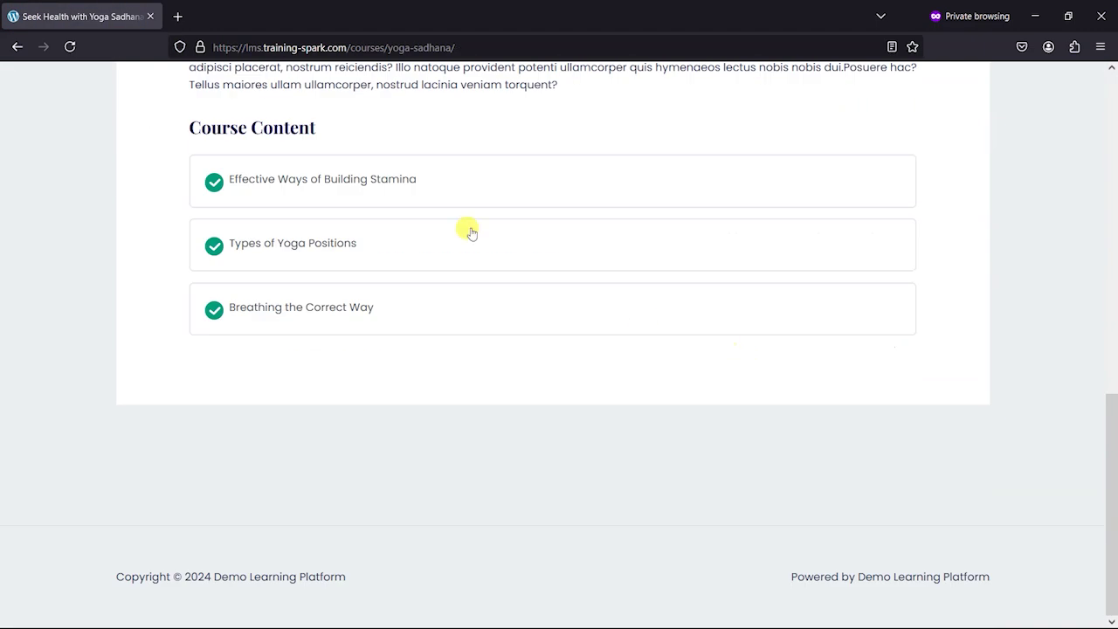
{"action": "scroll", "coordinate": [481, 297], "scroll_direction": "up", "scroll_amount": 5}
{"action": "scroll", "coordinate": [493, 356], "scroll_direction": "up", "scroll_amount": 5}
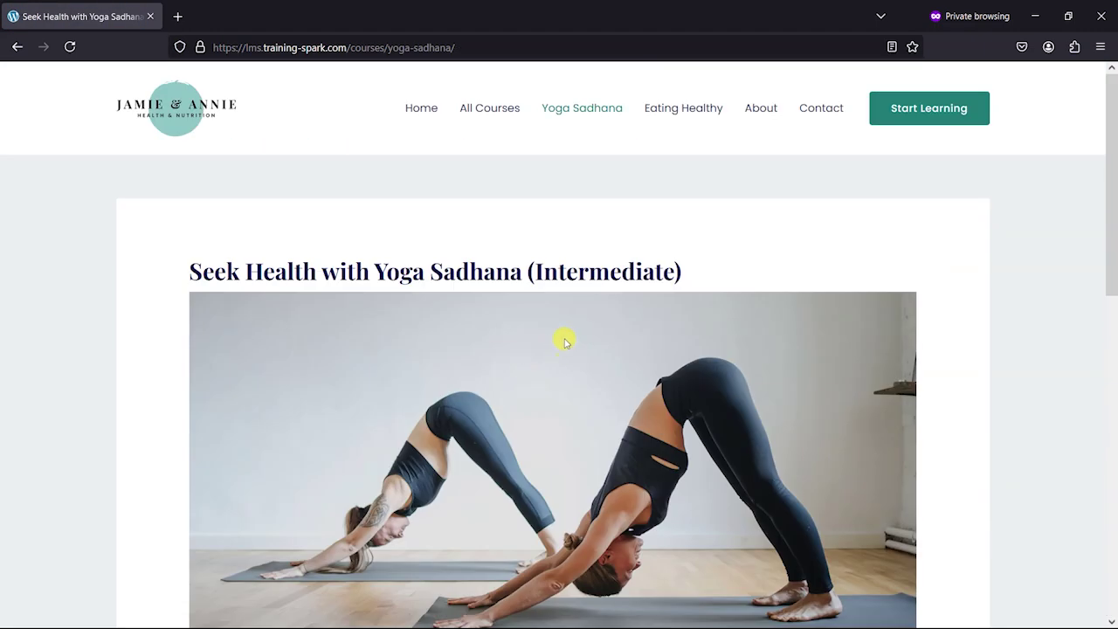
- Return to All Courses and open Control Your Brain with Pranayama (Advanced) to check access to its content
{"action": "left_click", "coordinate": [497, 115]}
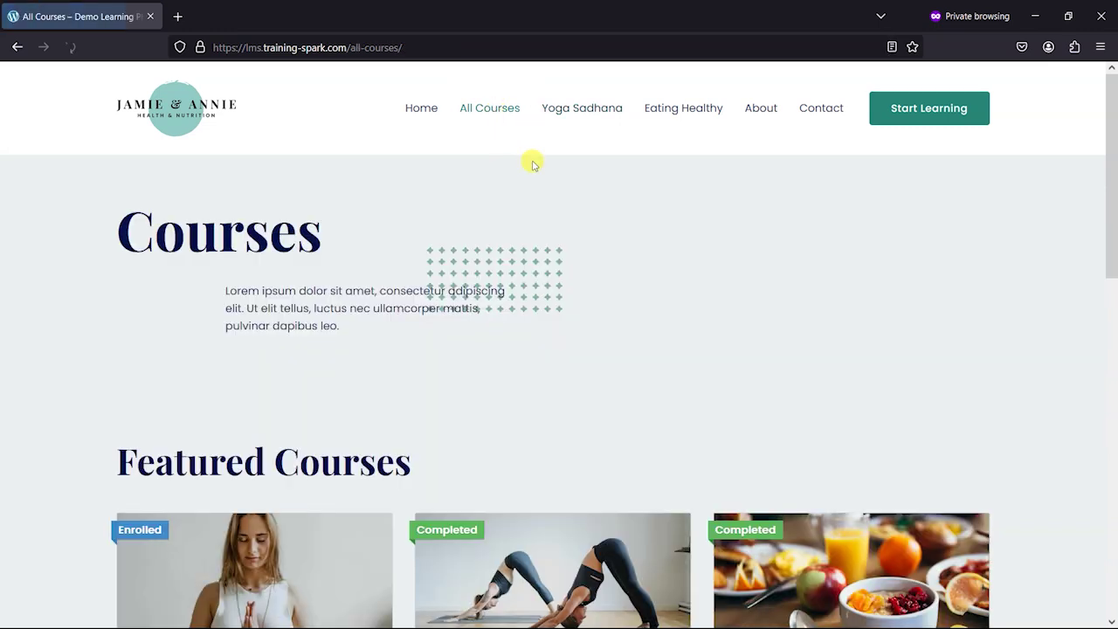
{"action": "scroll", "coordinate": [707, 300], "scroll_direction": "down", "scroll_amount": 4}
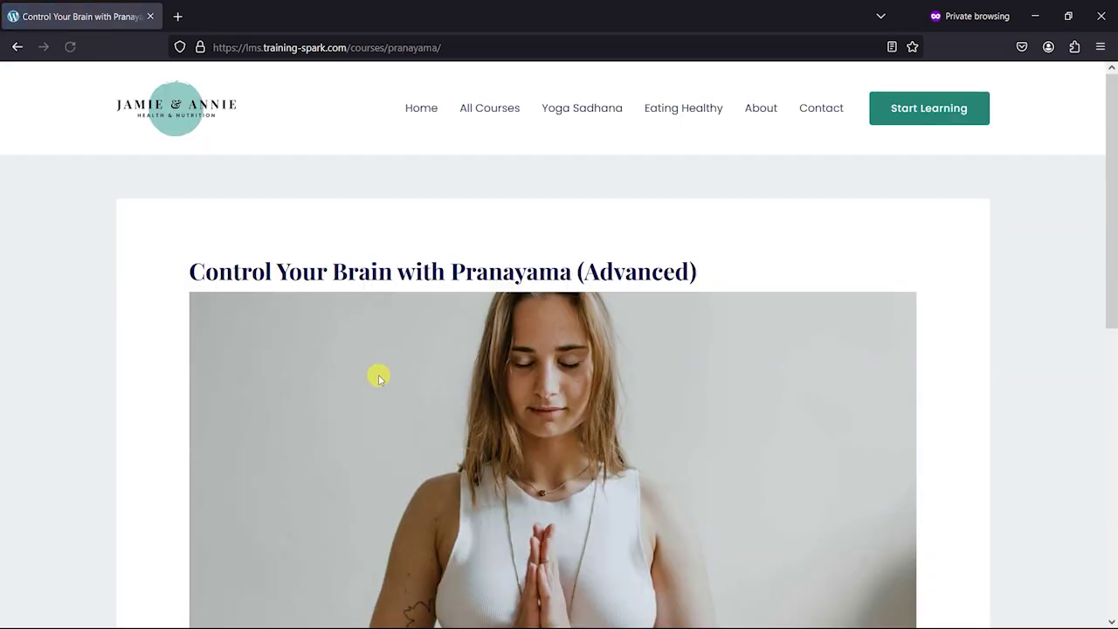
{"action": "scroll", "coordinate": [377, 375], "scroll_direction": "down", "scroll_amount": 8}
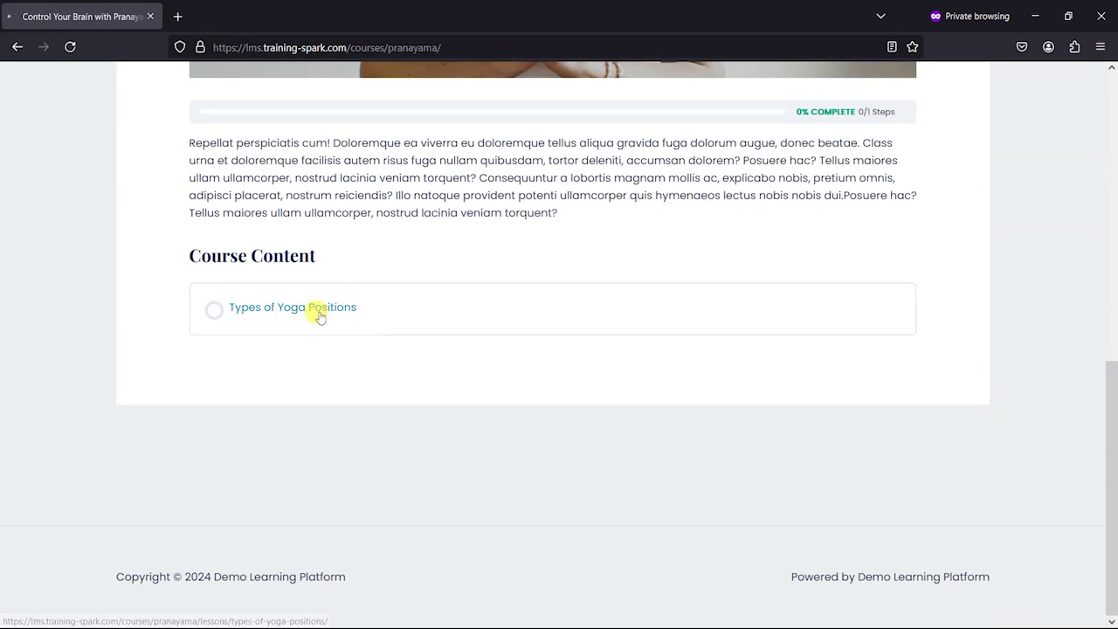
- Mark the Types of Yoga Positions lesson complete in the advanced Pranayama course and review the course progress
{"action": "left_click", "coordinate": [319, 316]}
{"action": "scroll", "coordinate": [602, 357], "scroll_direction": "down", "scroll_amount": 9}
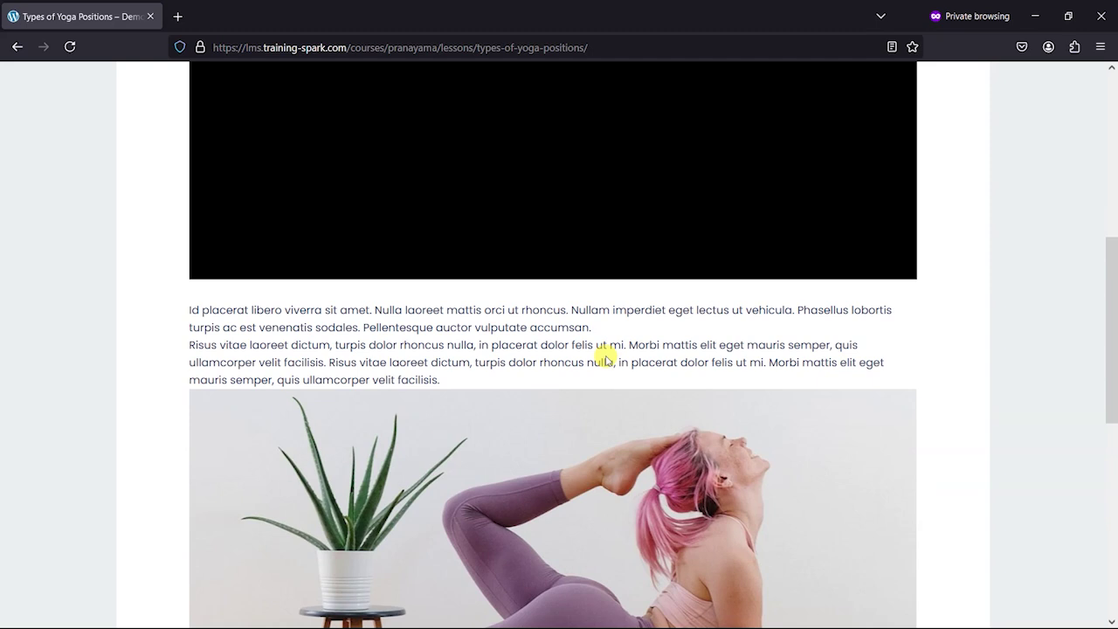
{"action": "scroll", "coordinate": [605, 363], "scroll_direction": "down", "scroll_amount": 3}
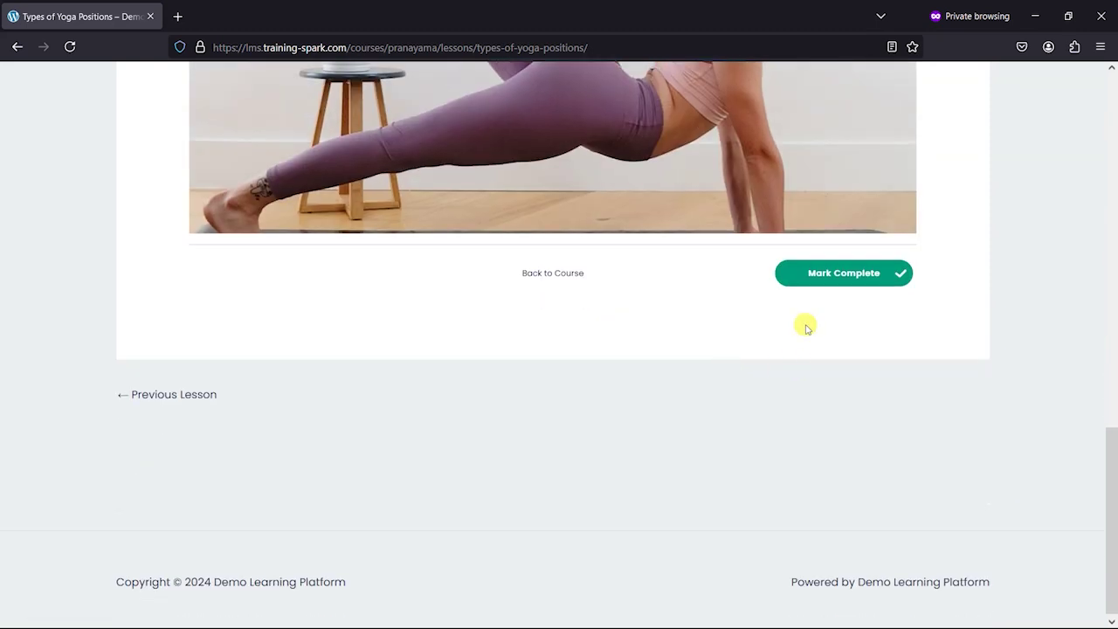
{"action": "left_click", "coordinate": [831, 270]}
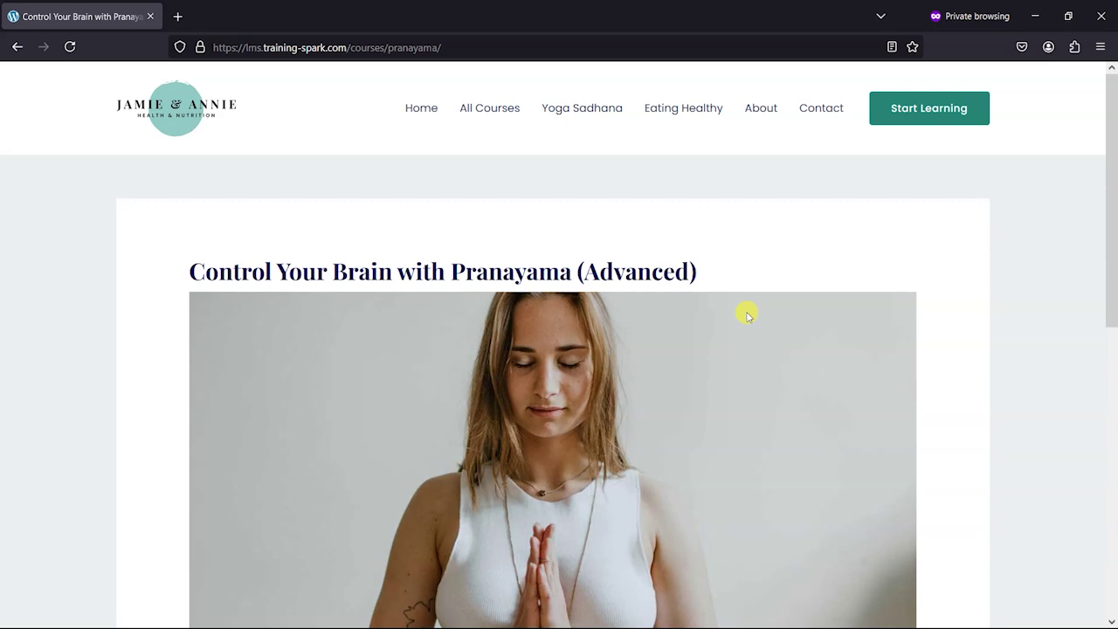
{"action": "scroll", "coordinate": [768, 378], "scroll_direction": "down", "scroll_amount": 2}
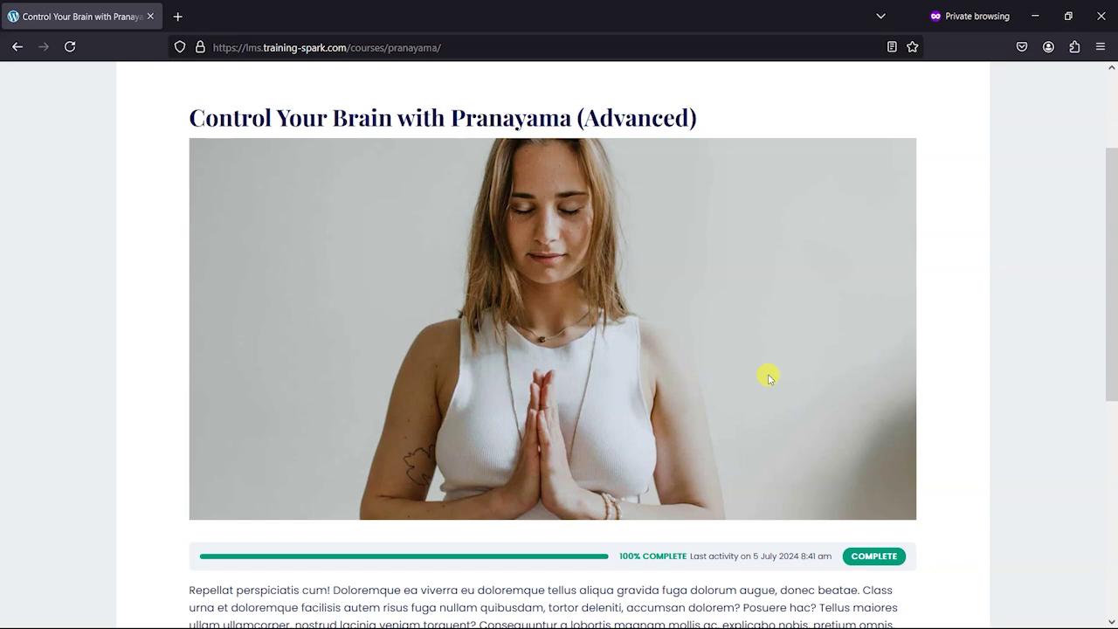
{"action": "scroll", "coordinate": [803, 394], "scroll_direction": "up", "scroll_amount": 2}
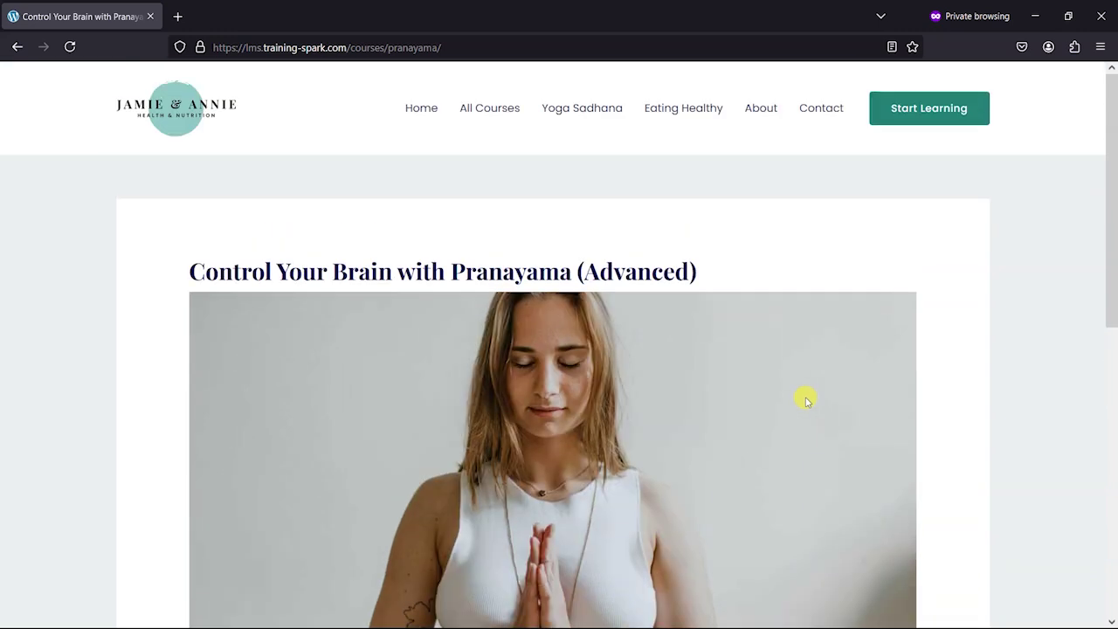